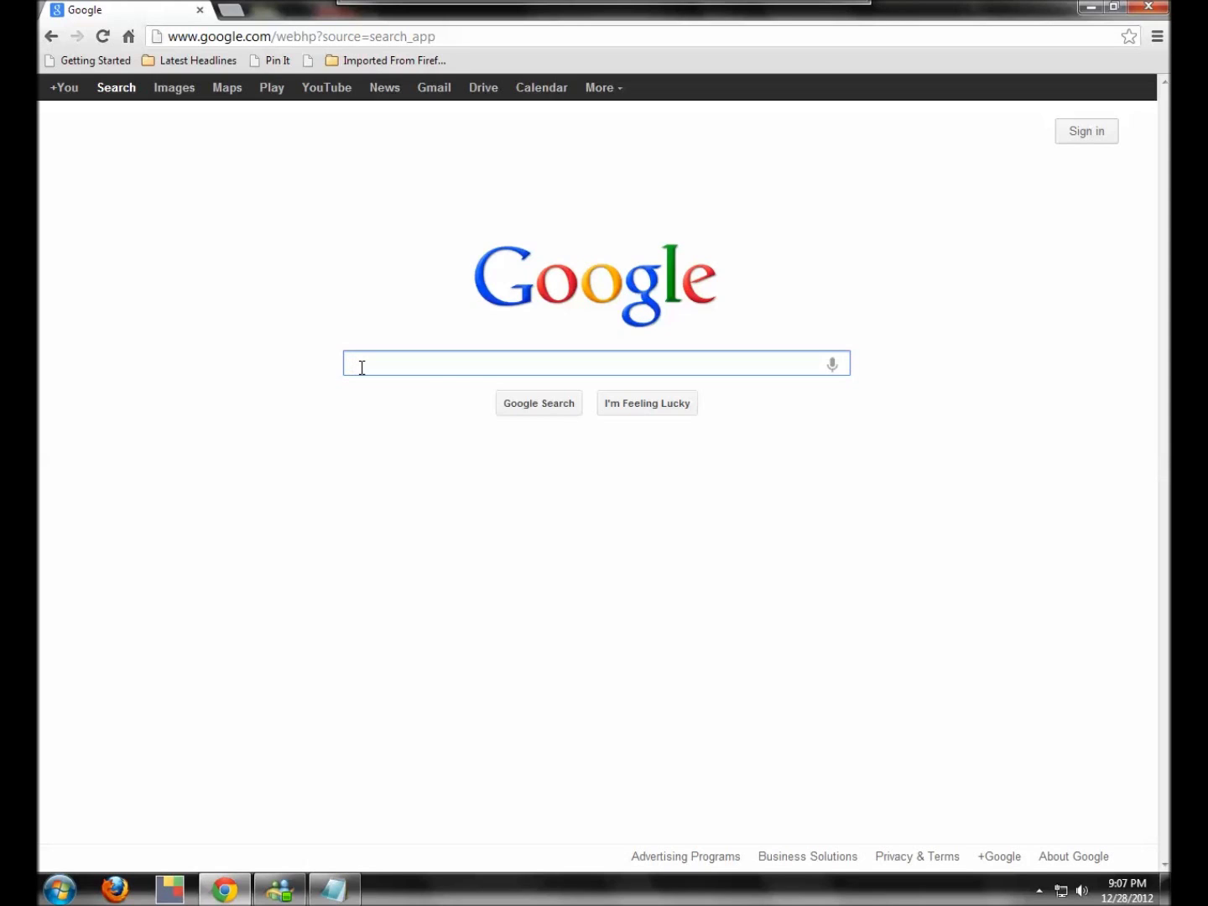
Step: Search Google for 'planet fitness fremont, ca' and outline the top result's reviews, address and phone
text(pla)
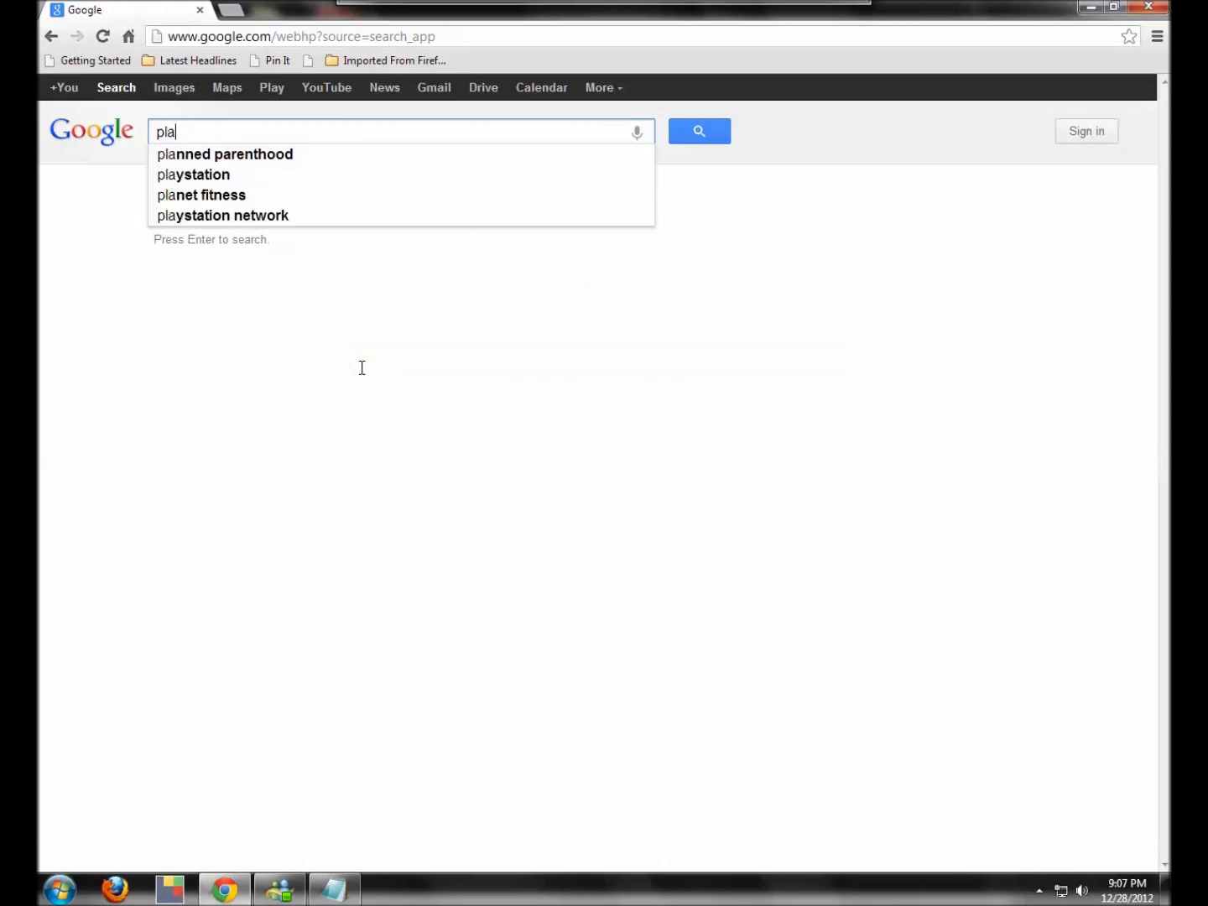
text(net fitness fremont, ca)
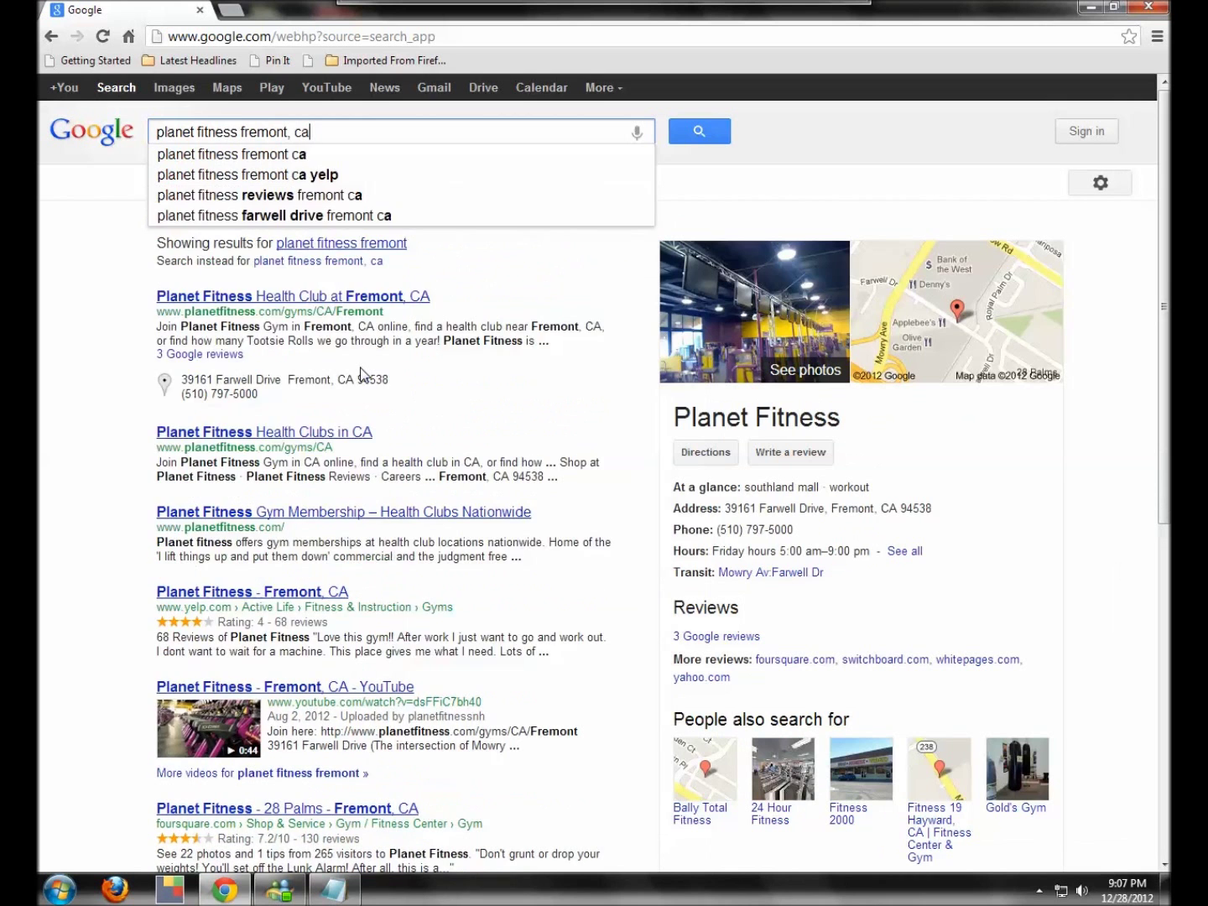
key(Return)
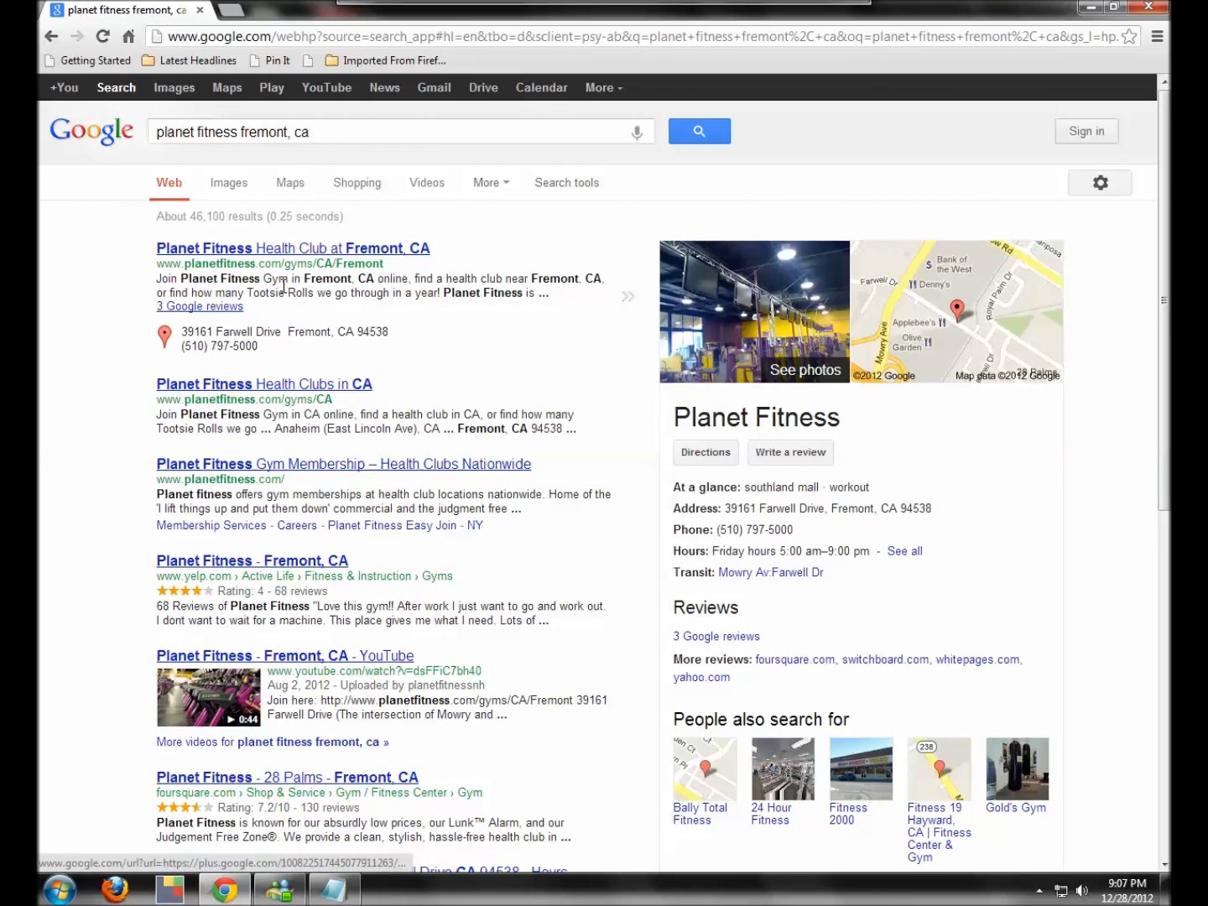
mouse_move(604, 3)
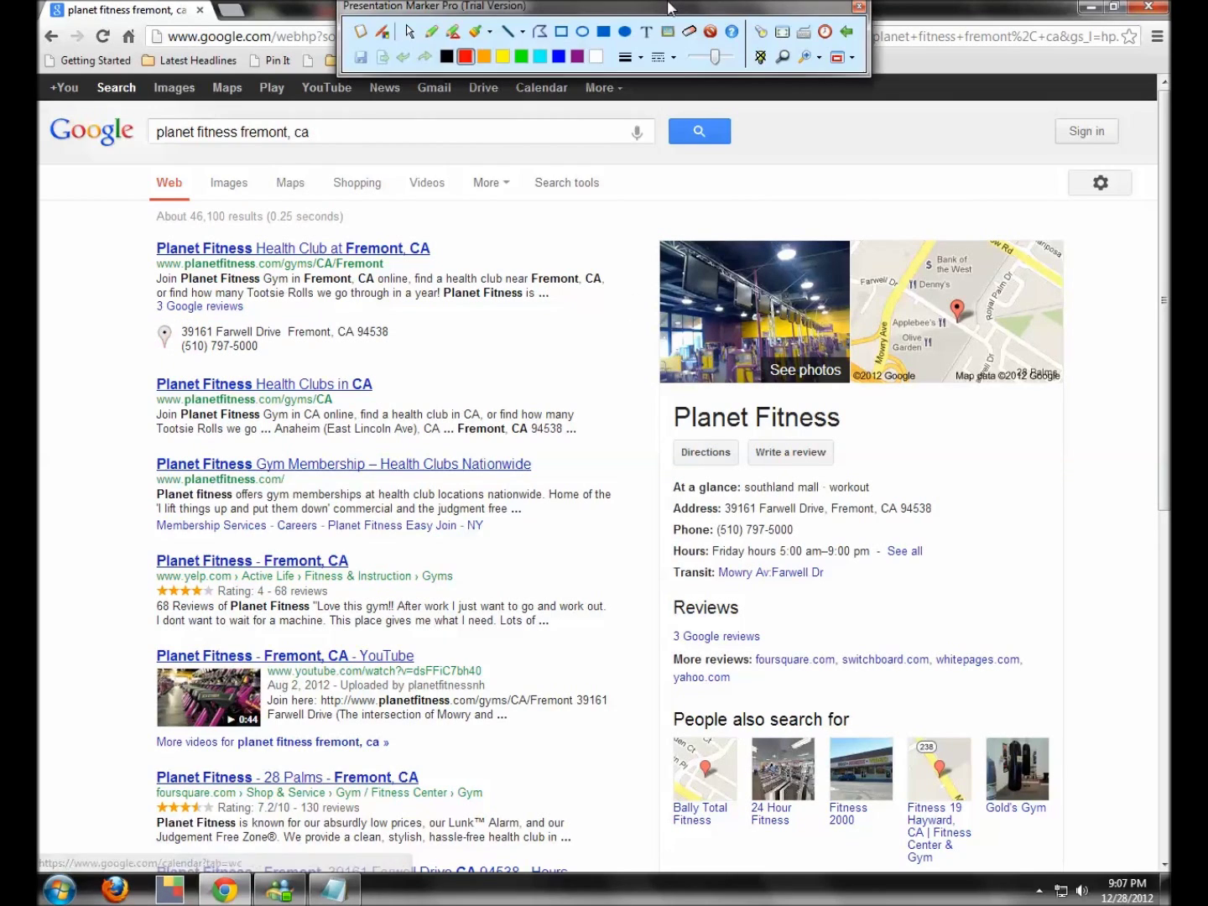
click(563, 34)
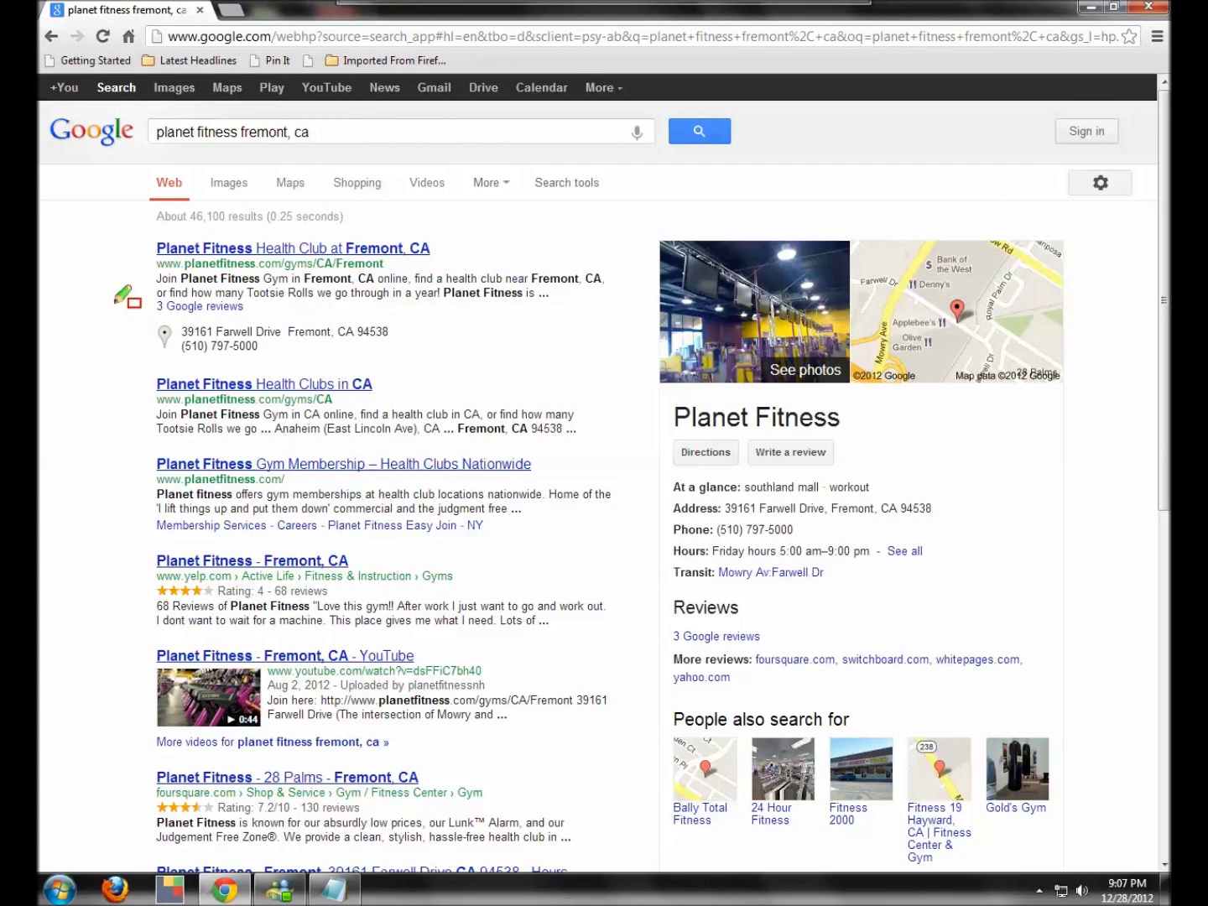
drag(114, 294, 440, 368)
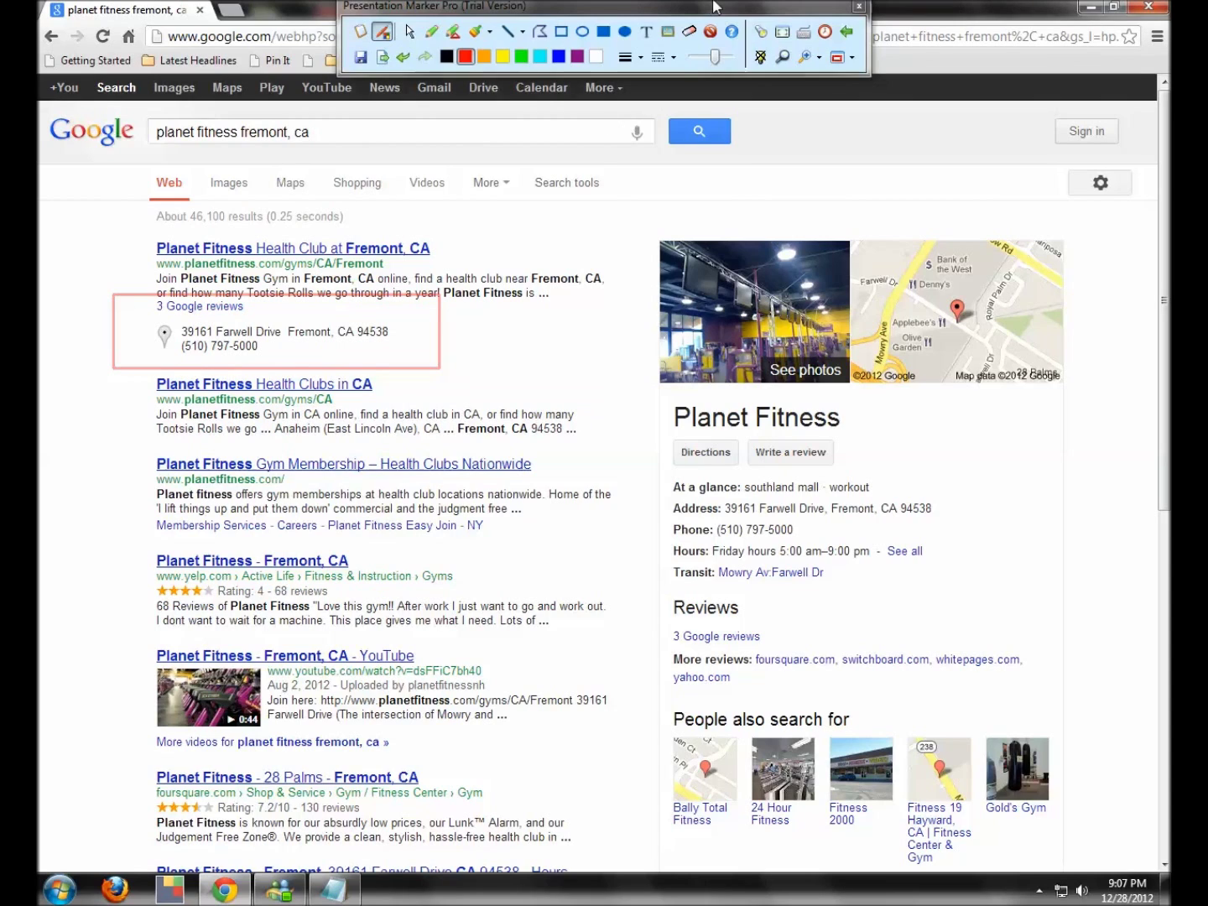
click(710, 34)
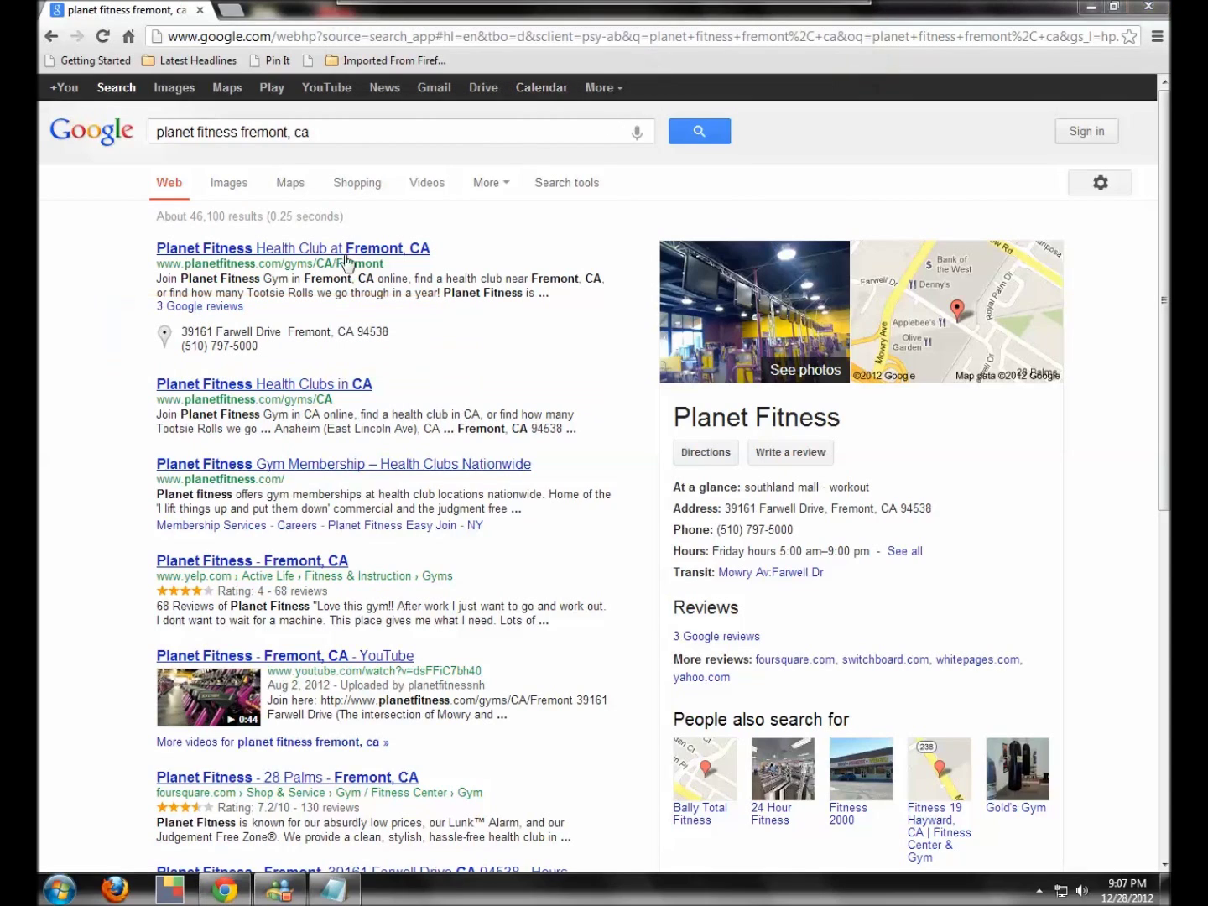
Step: Open the '3 Google reviews' page for Planet Fitness, go back, then open it again
click(195, 307)
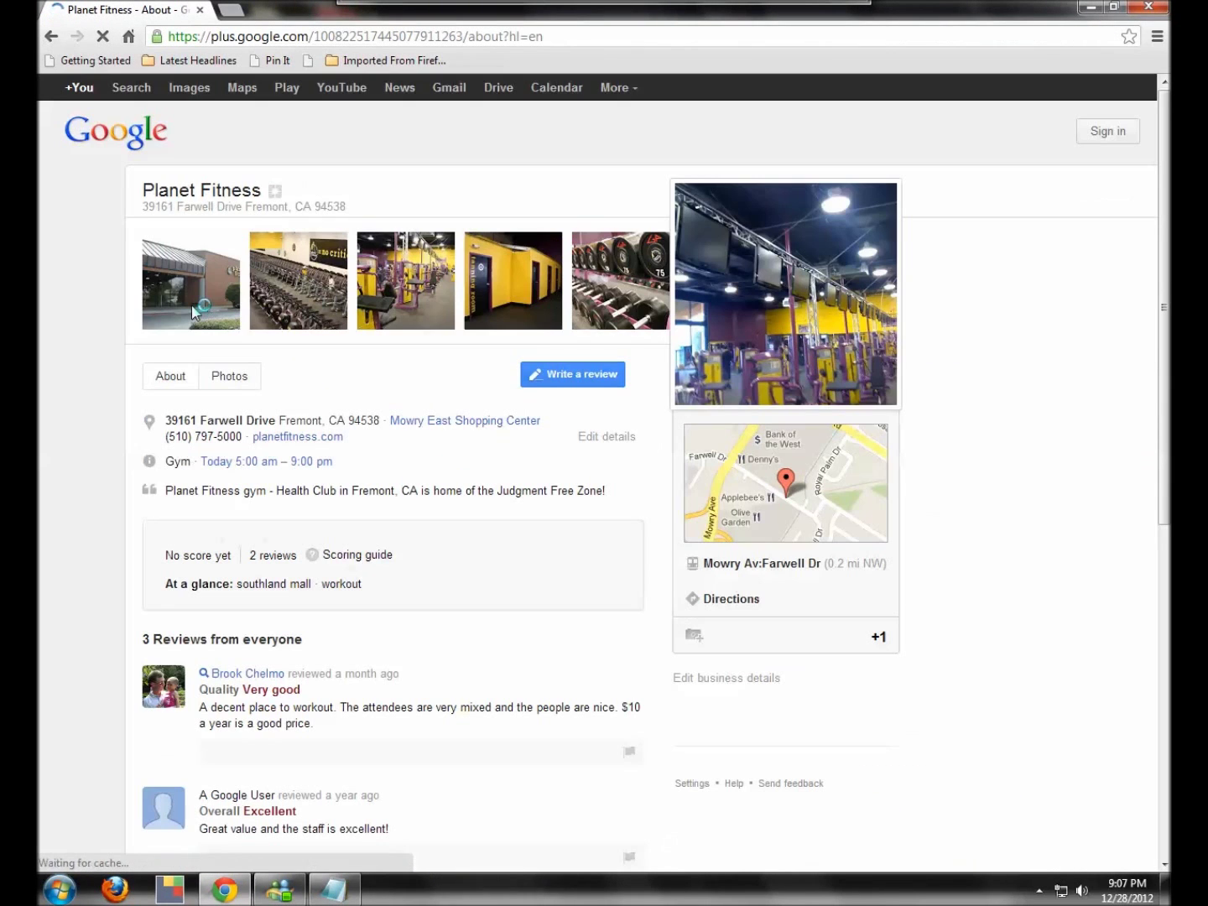
click(50, 37)
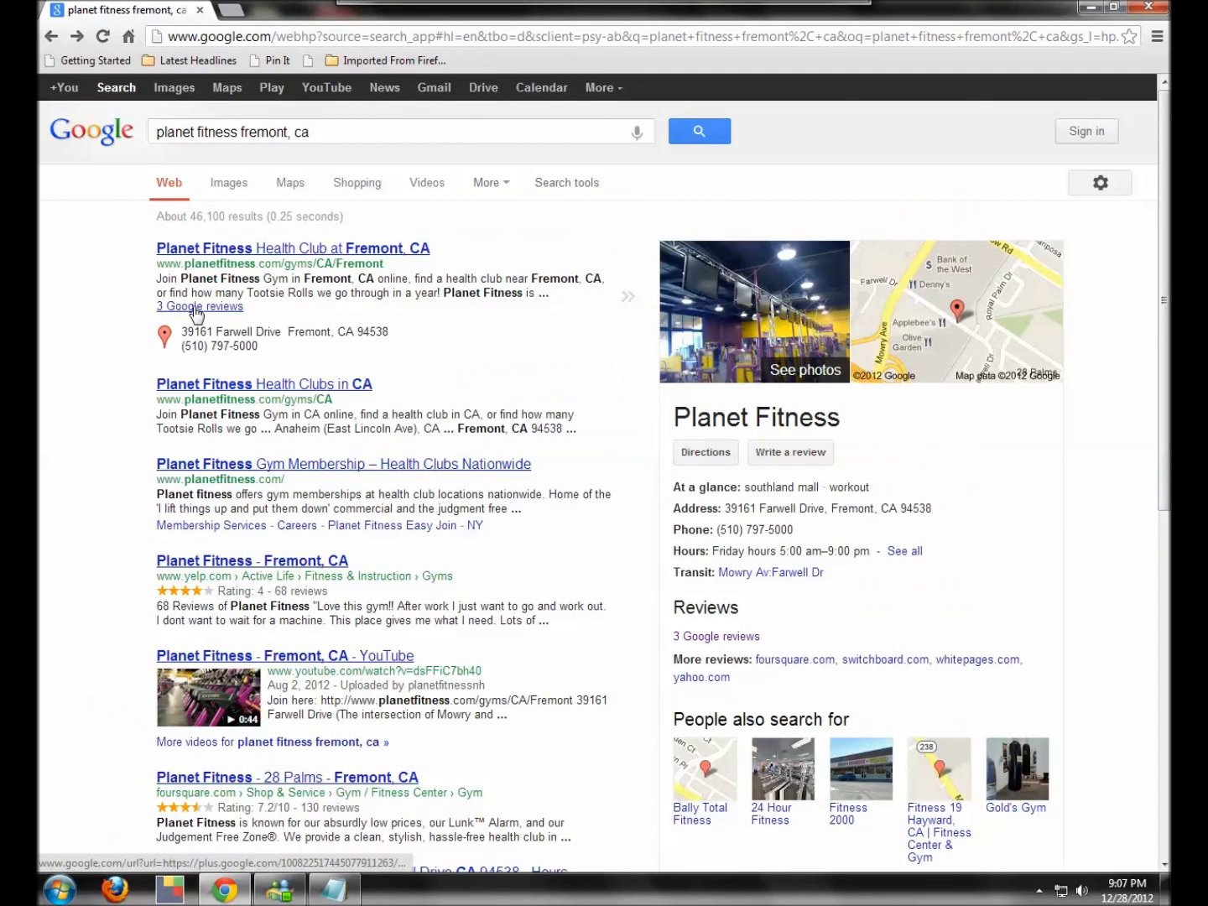
click(193, 308)
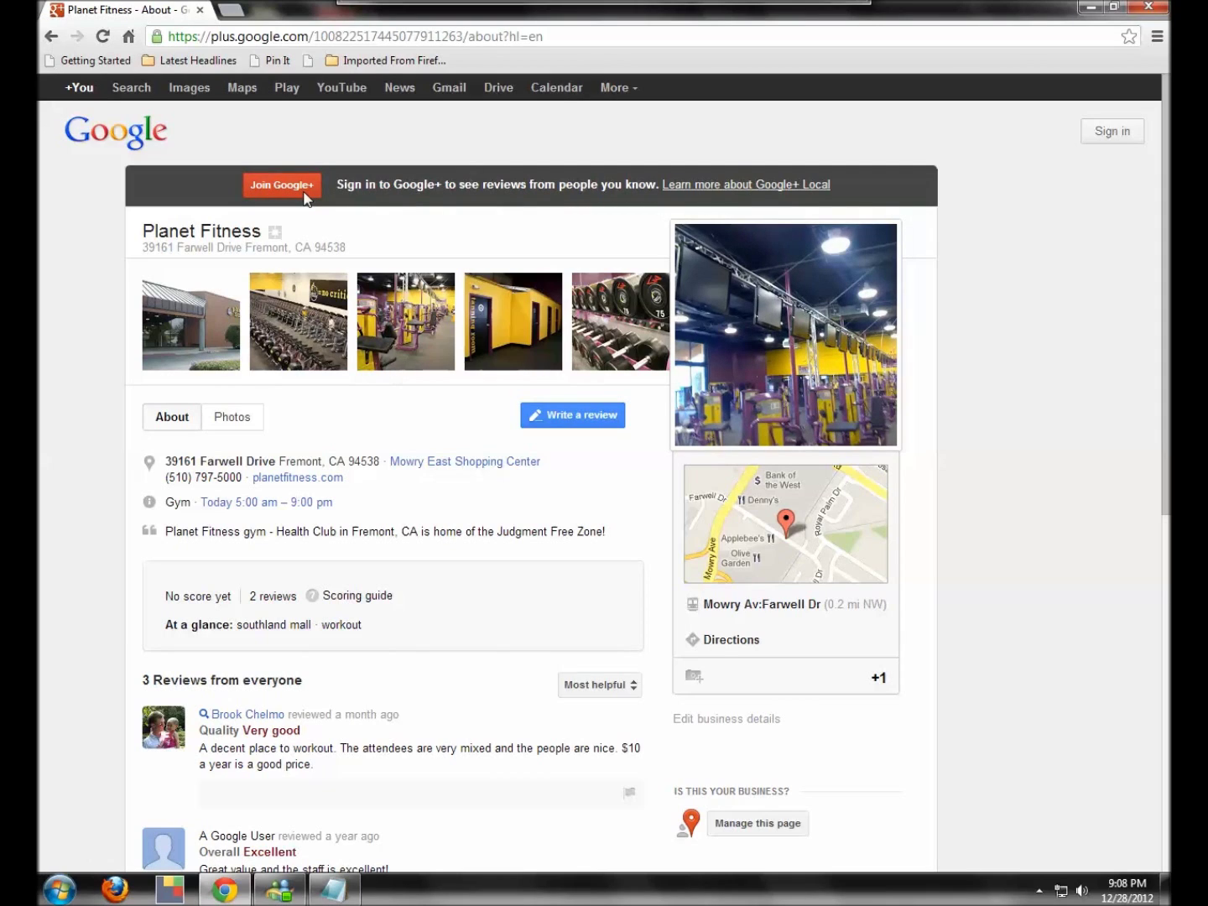
Step: Start a review of the gym, sign in with the account password, and rate quality Very Good
click(563, 422)
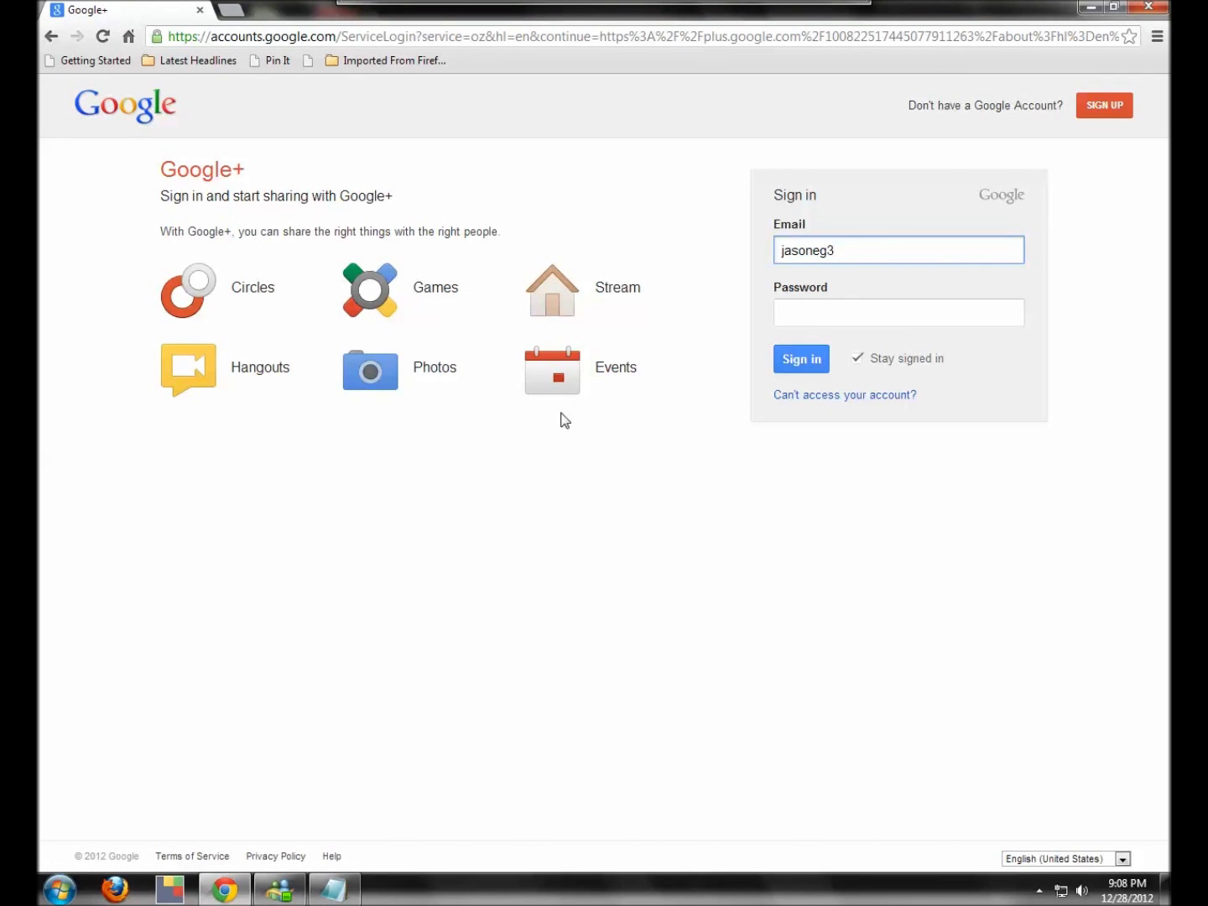
key(Tab)
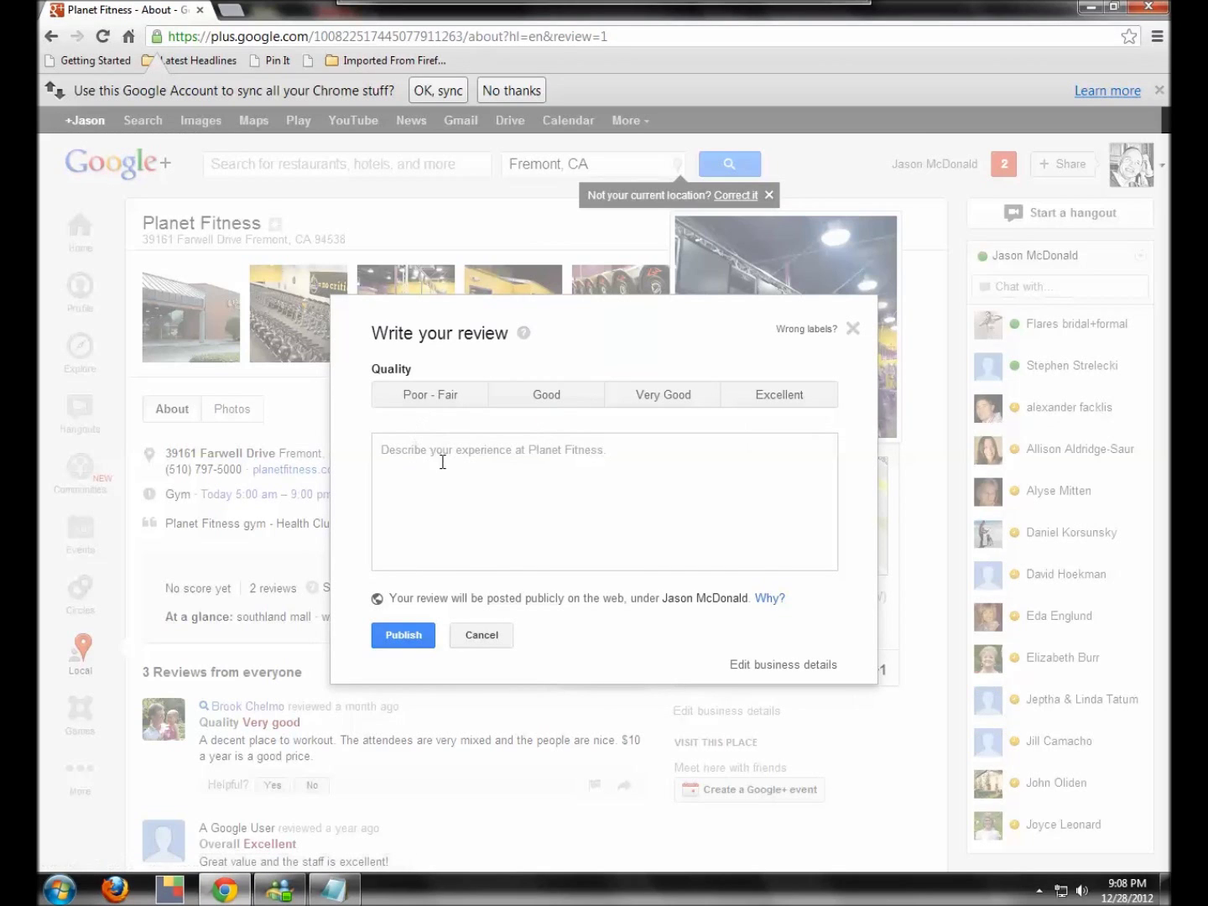
click(678, 404)
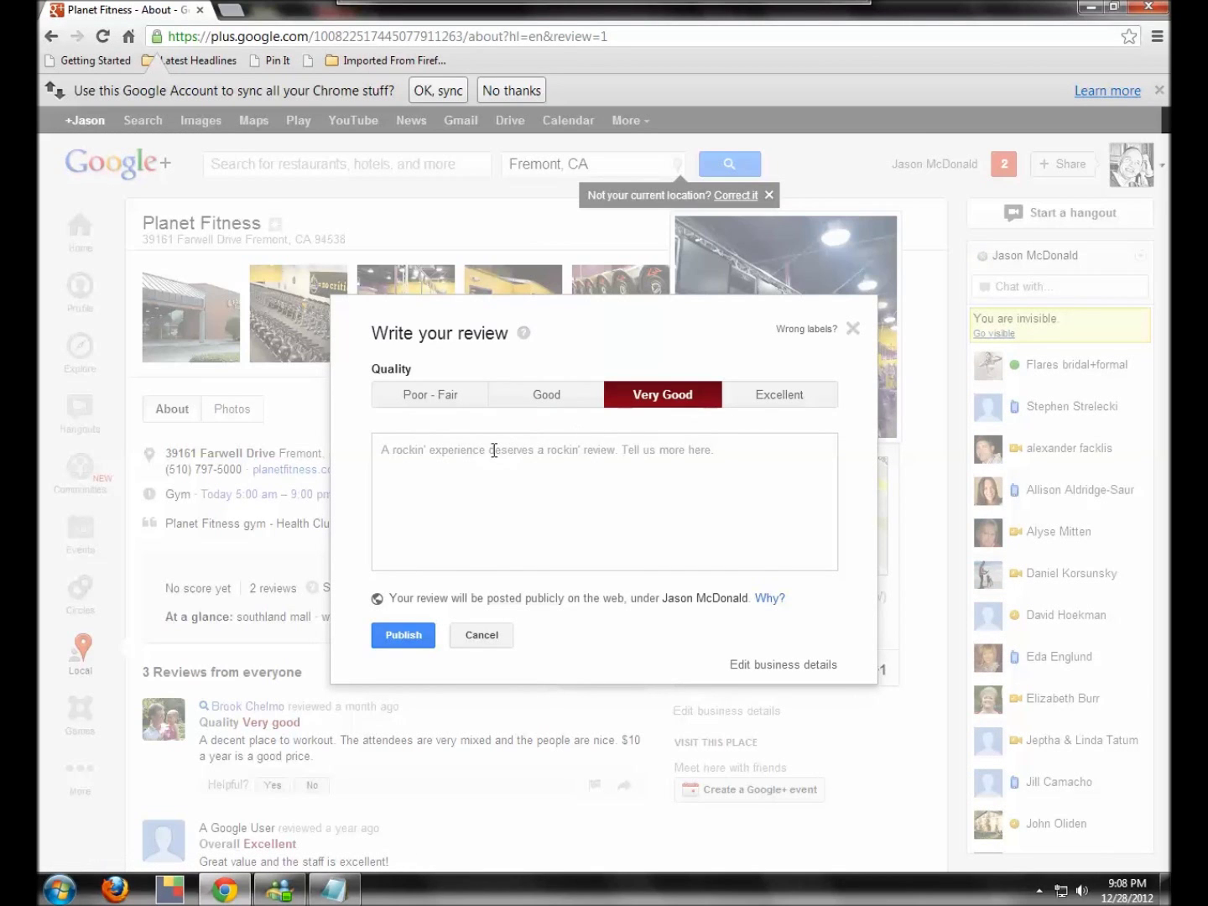
Step: Copy the three Planet Fitness review paragraphs from the Notepad notes and return to Chrome
click(343, 888)
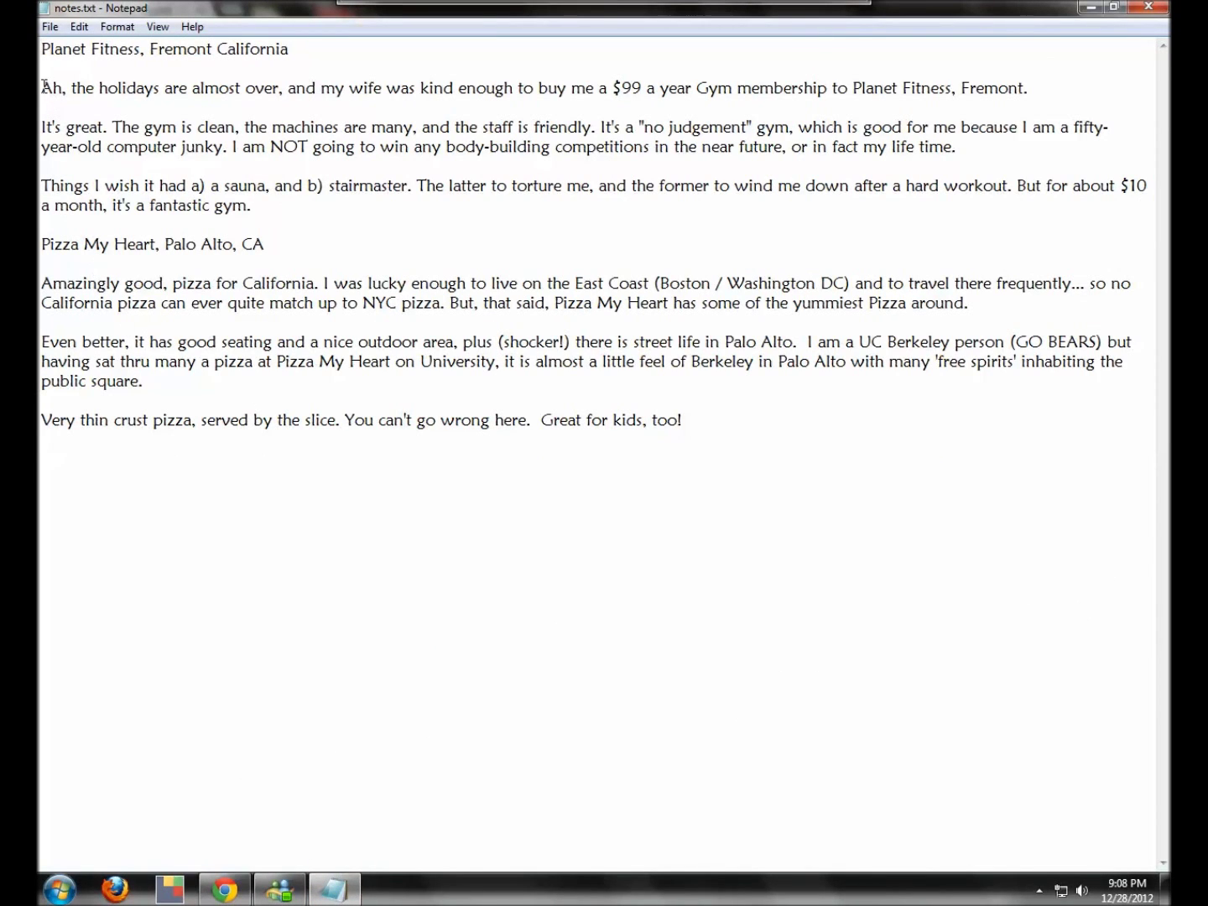
drag(43, 86, 287, 218)
right_click(215, 187)
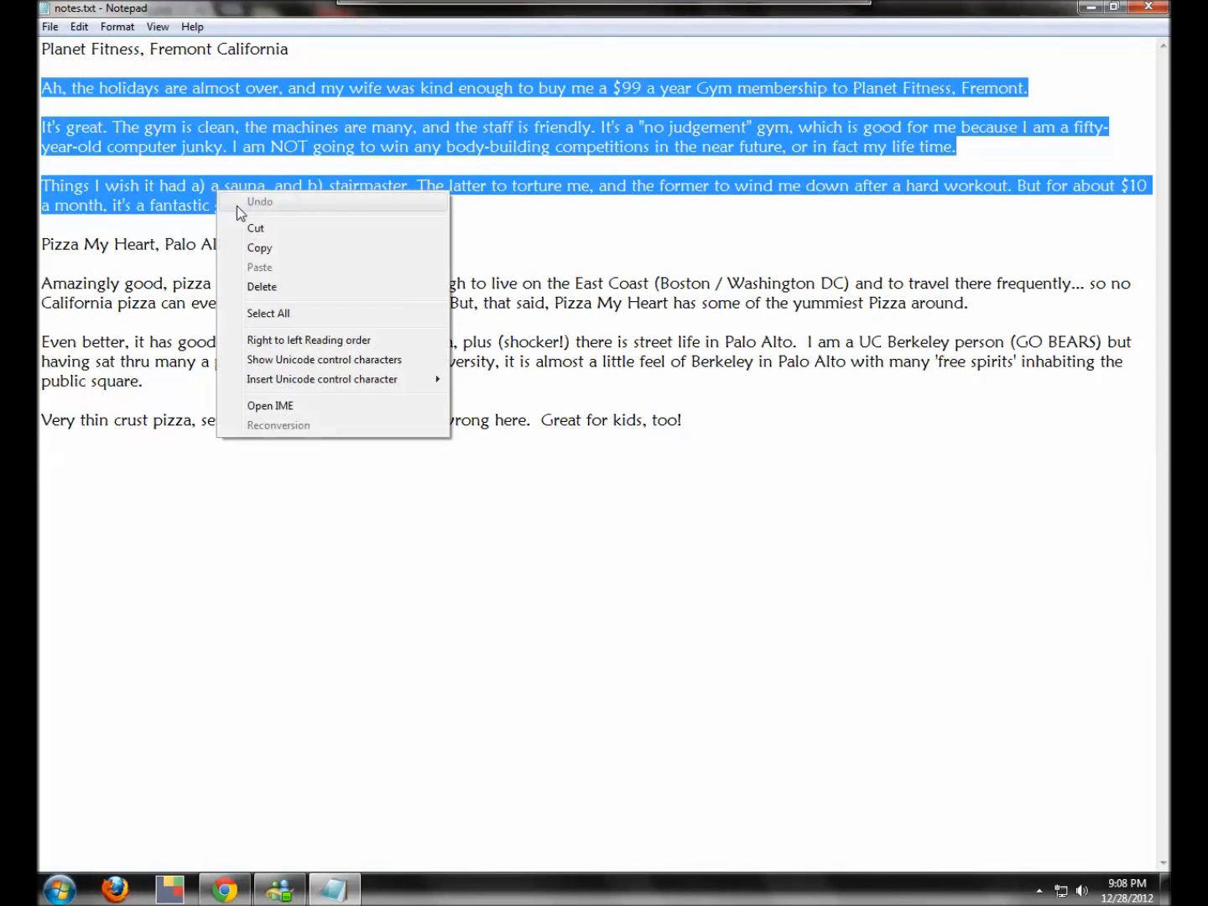
click(256, 245)
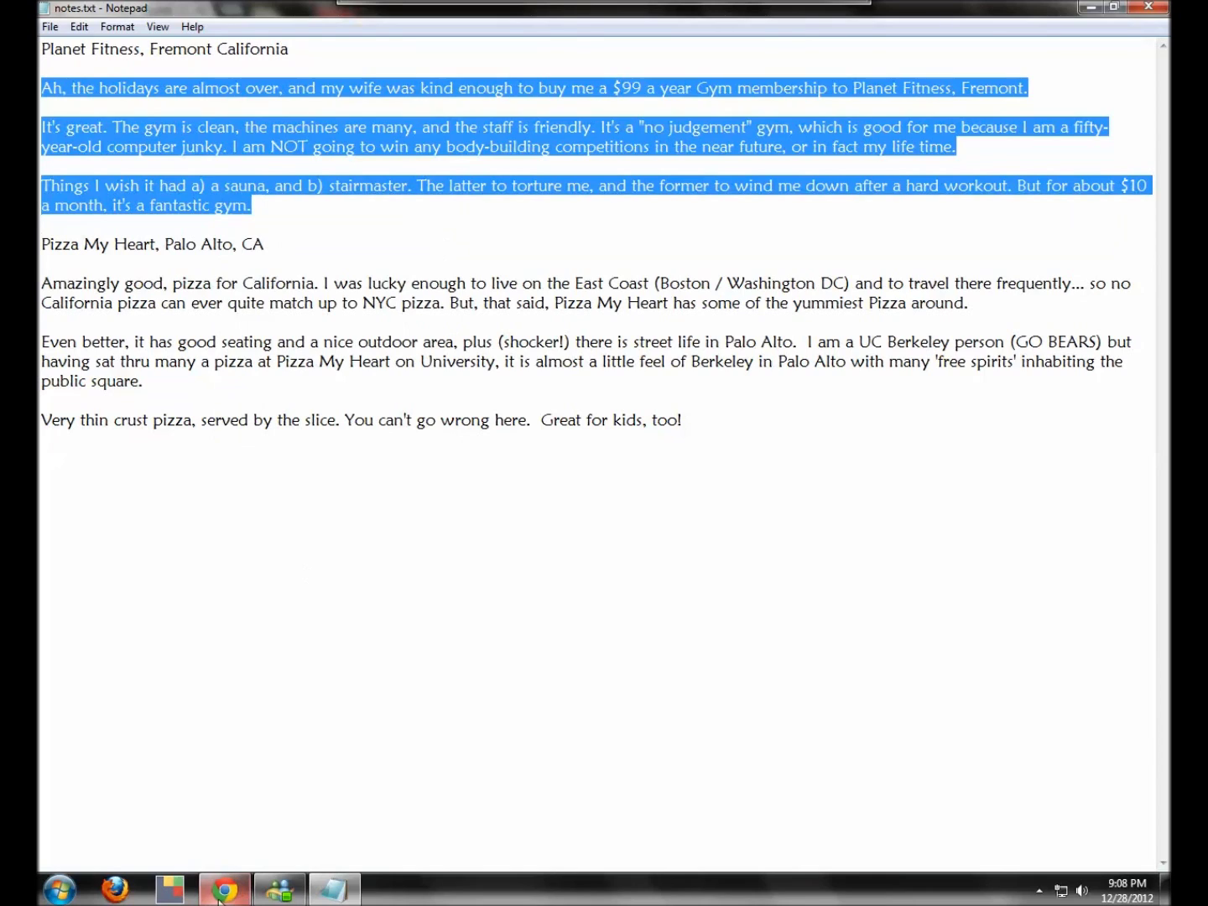
click(245, 896)
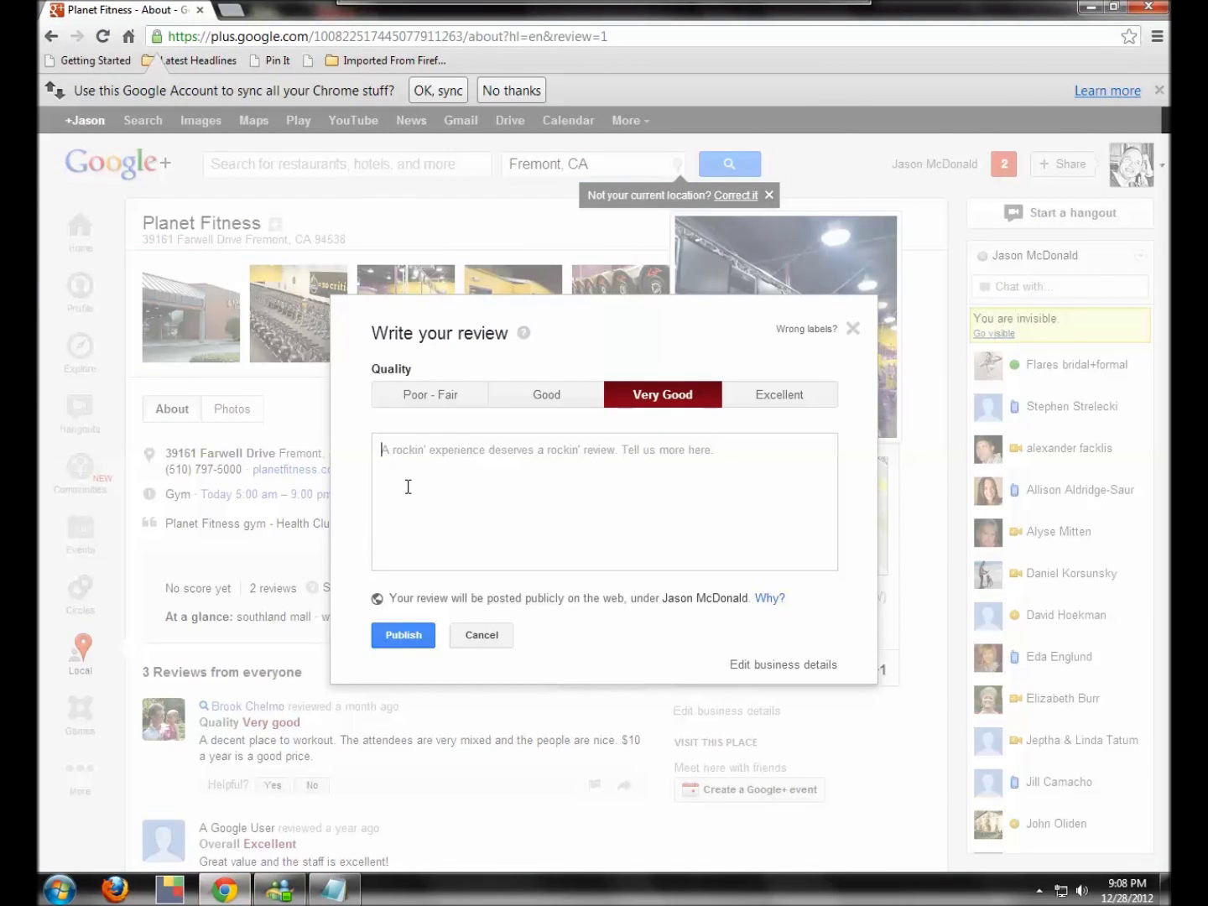
Step: Paste the paragraphs into the Planet Fitness review, publish it, and skip sharing with circles
key(ctrl+v)
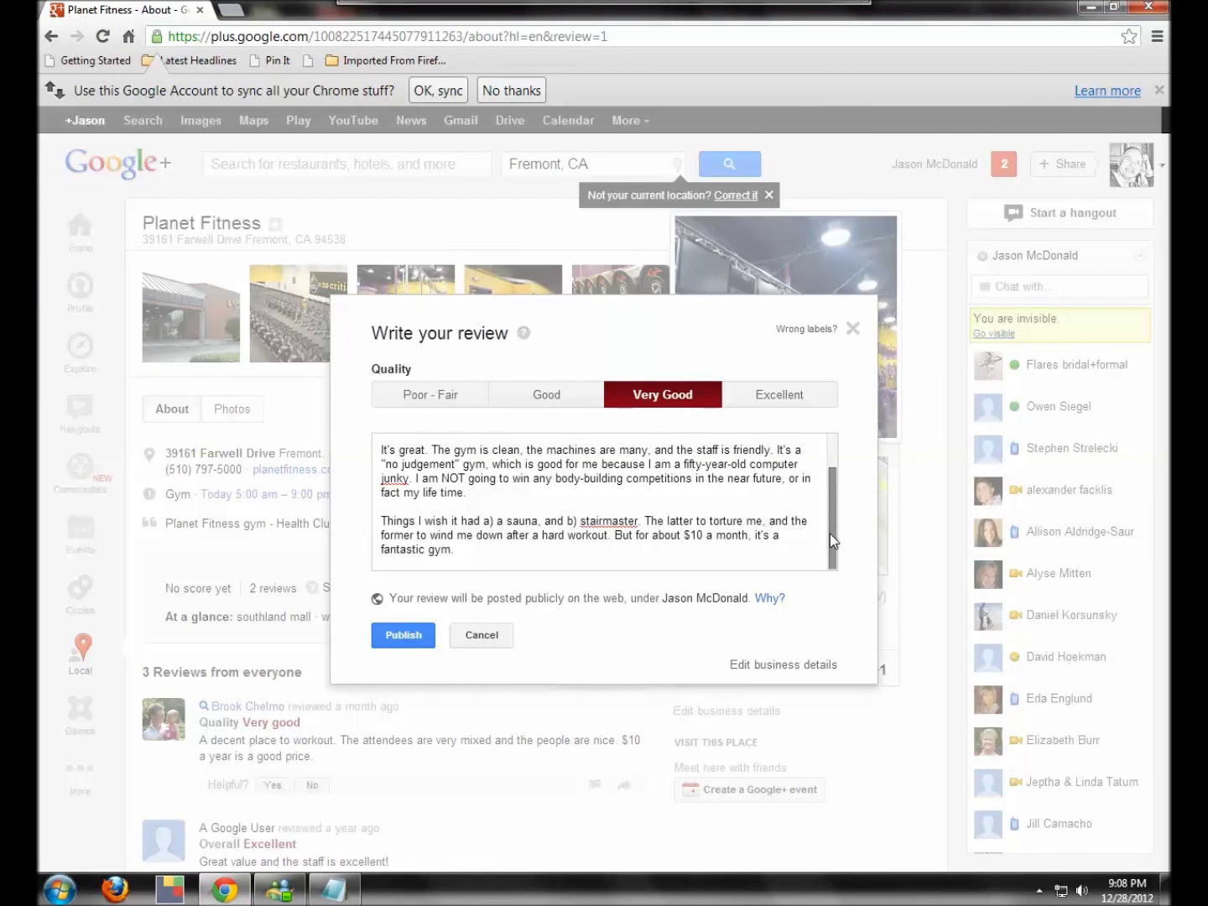
scroll(829, 533, up, 2)
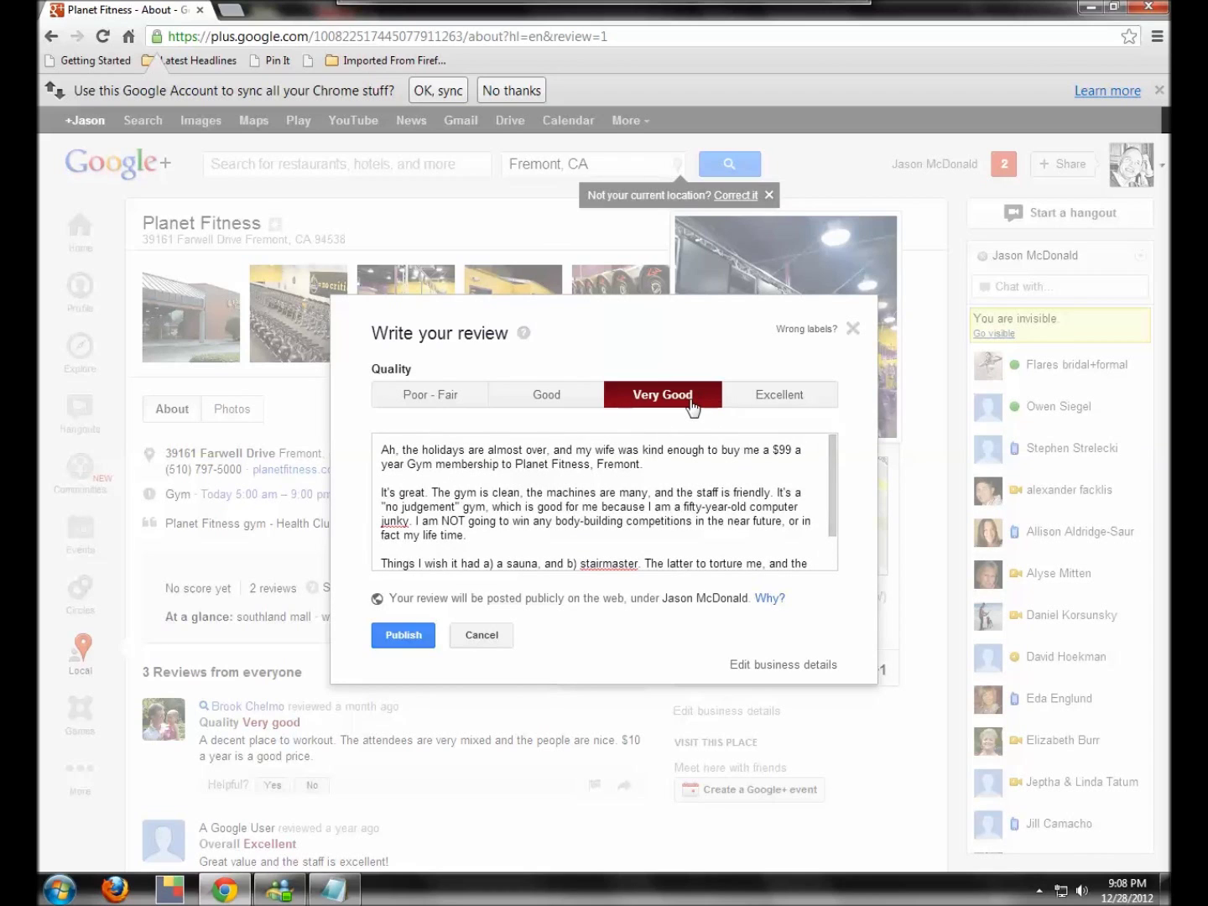
click(419, 637)
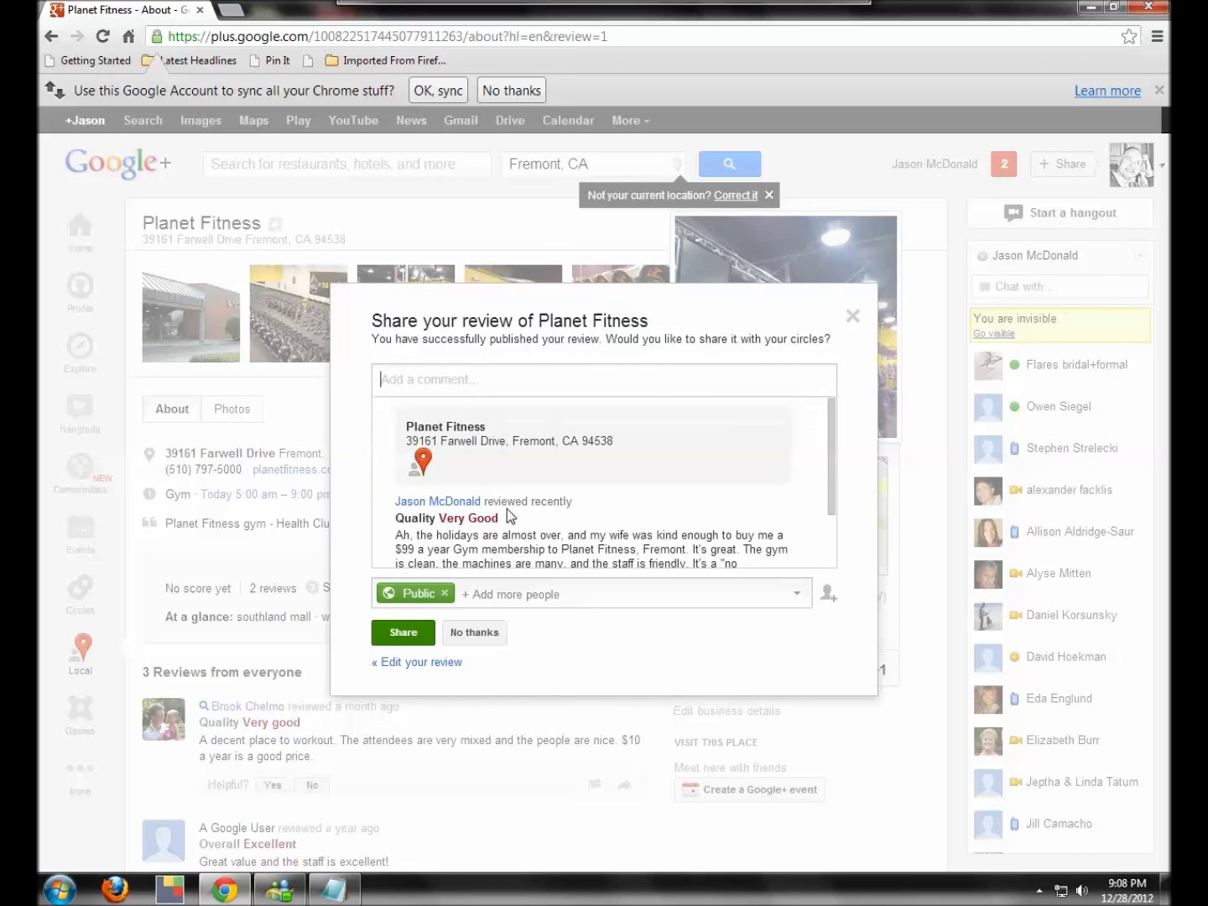
click(477, 634)
scroll(475, 652, down, 1)
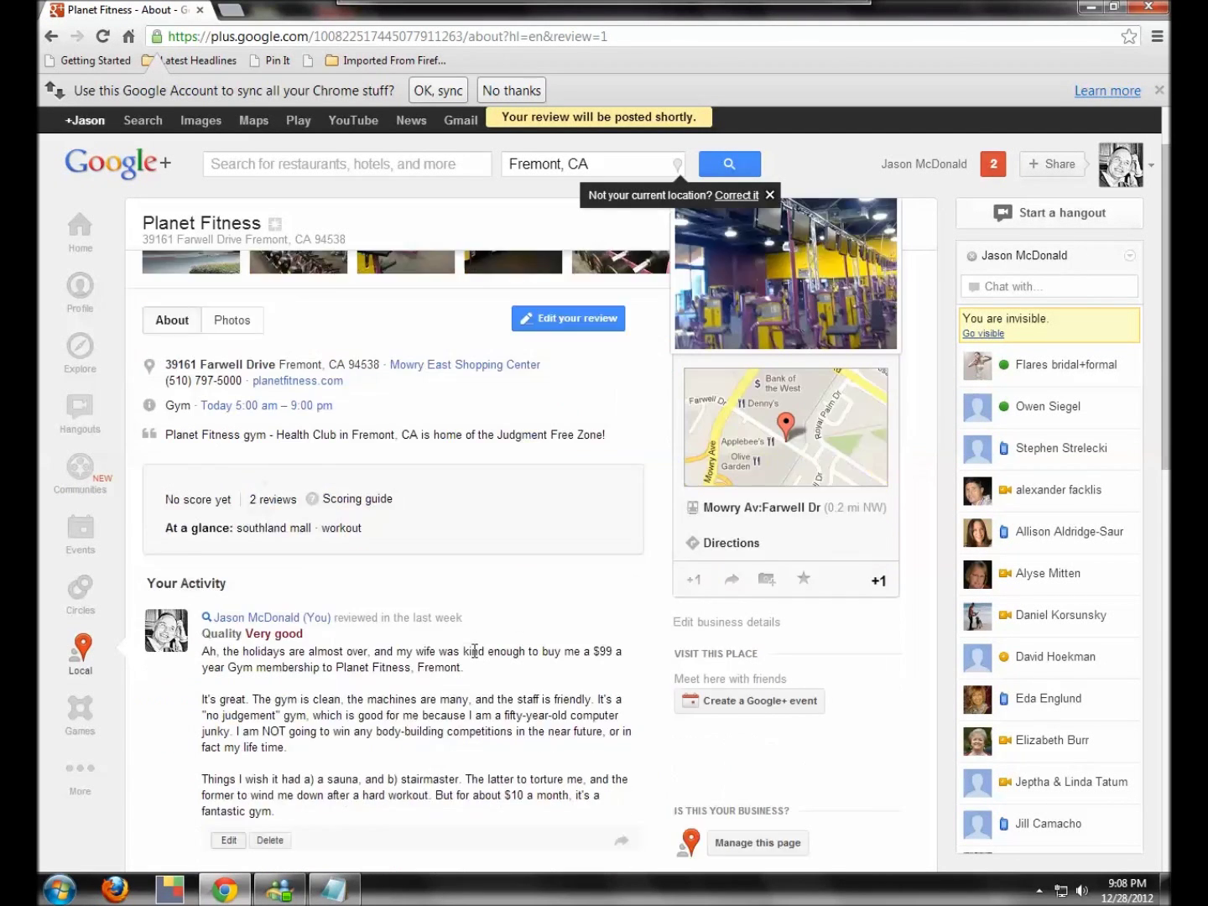
scroll(474, 651, down, 1)
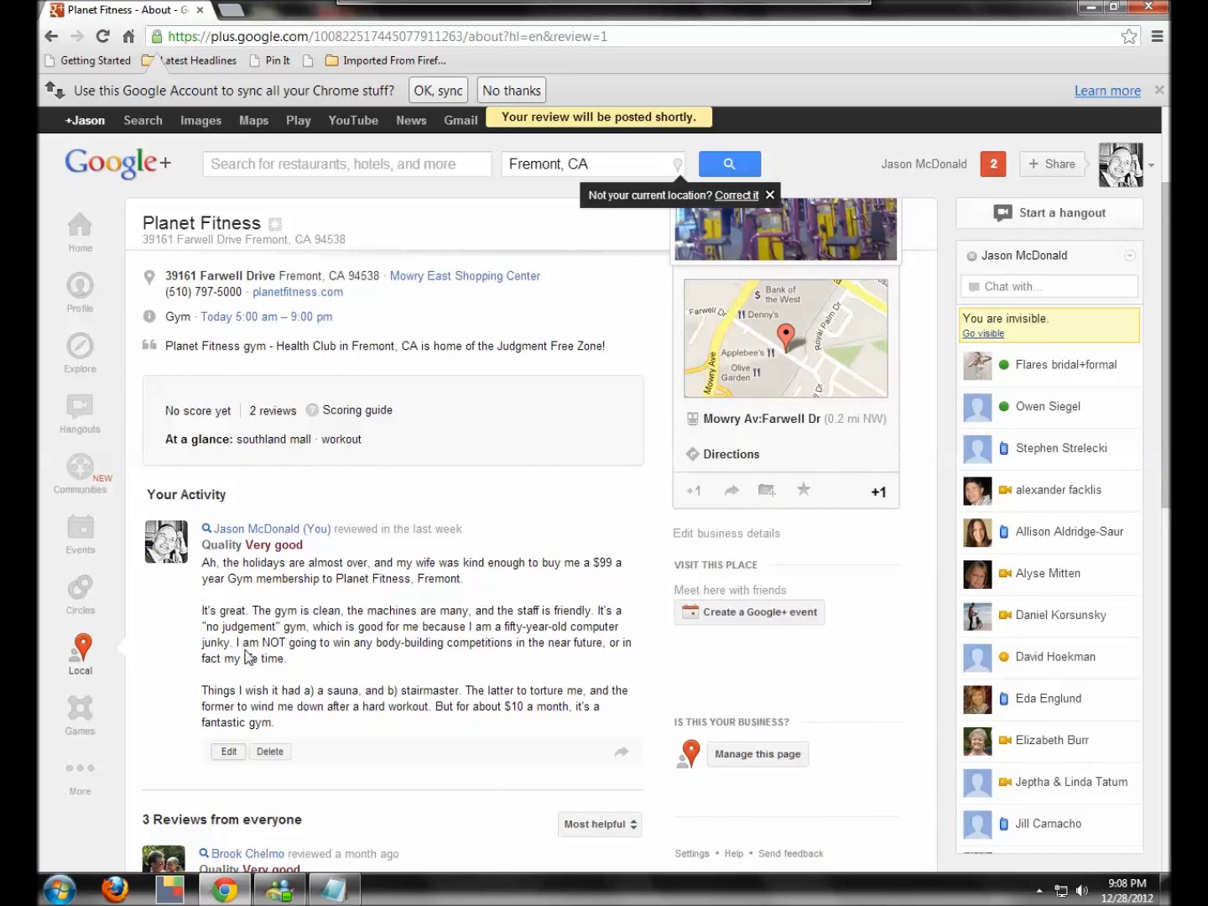
scroll(249, 656, down, 1)
scroll(249, 650, up, 2)
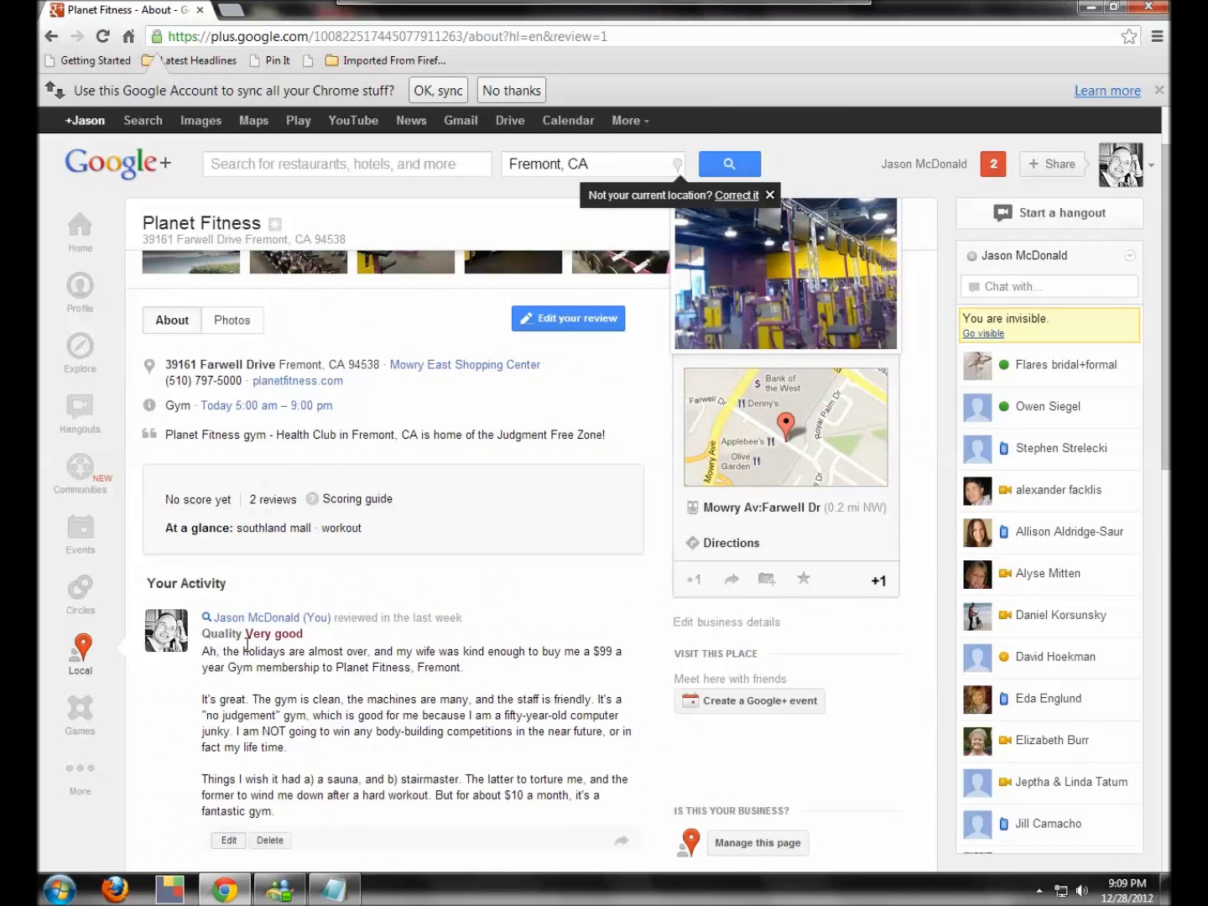
scroll(246, 645, up, 1)
Step: Go to the Google home page and select the Pizza My Heart paragraphs in Notepad
click(416, 39)
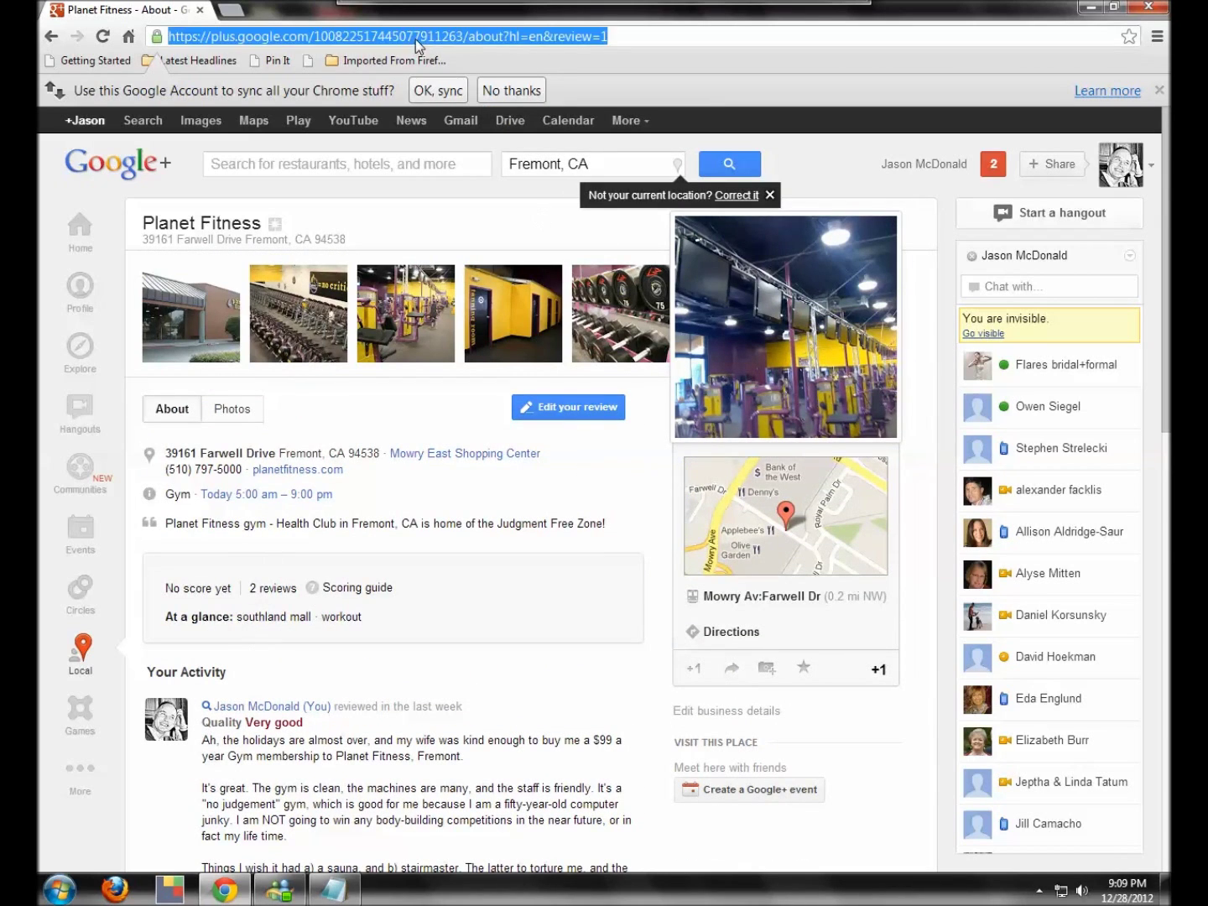
click(129, 37)
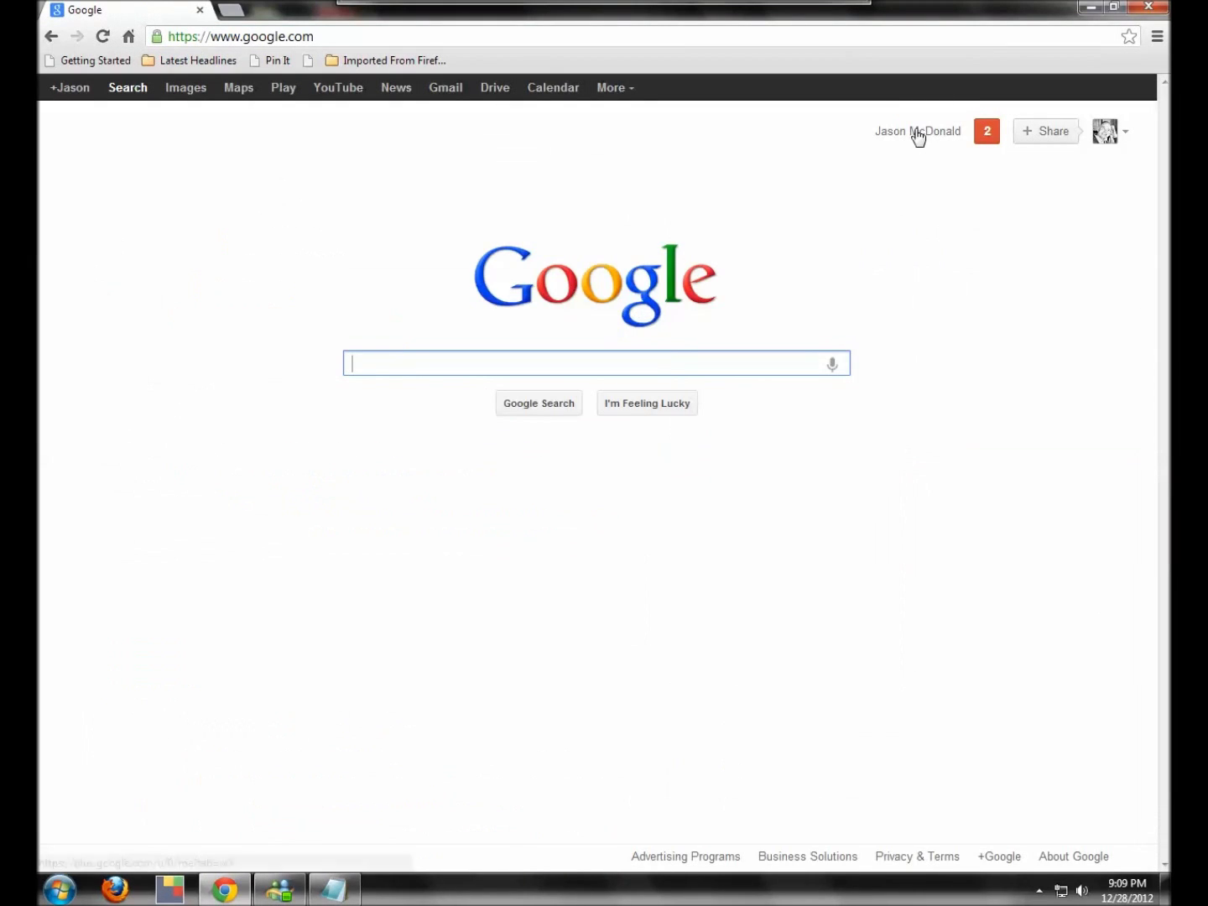
click(336, 892)
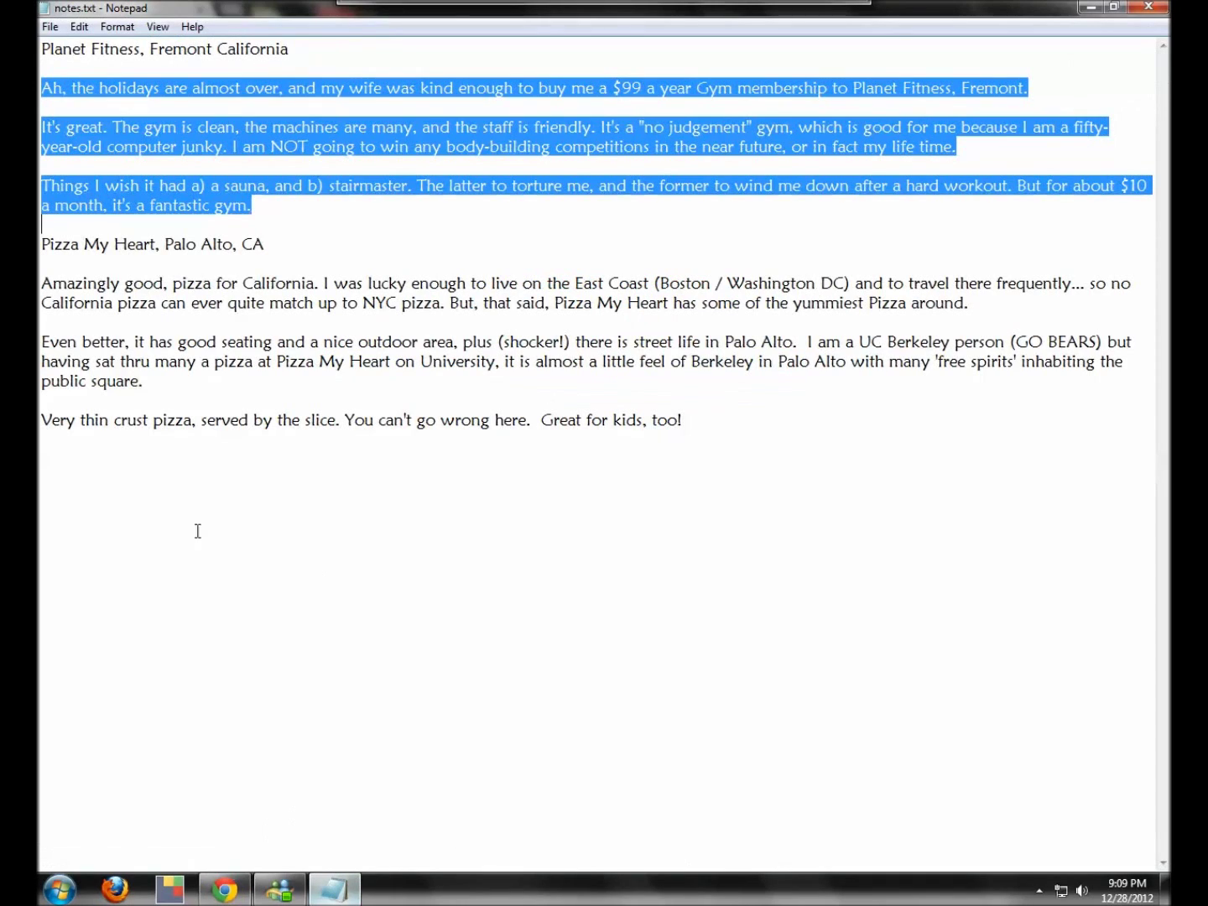
drag(42, 282, 720, 443)
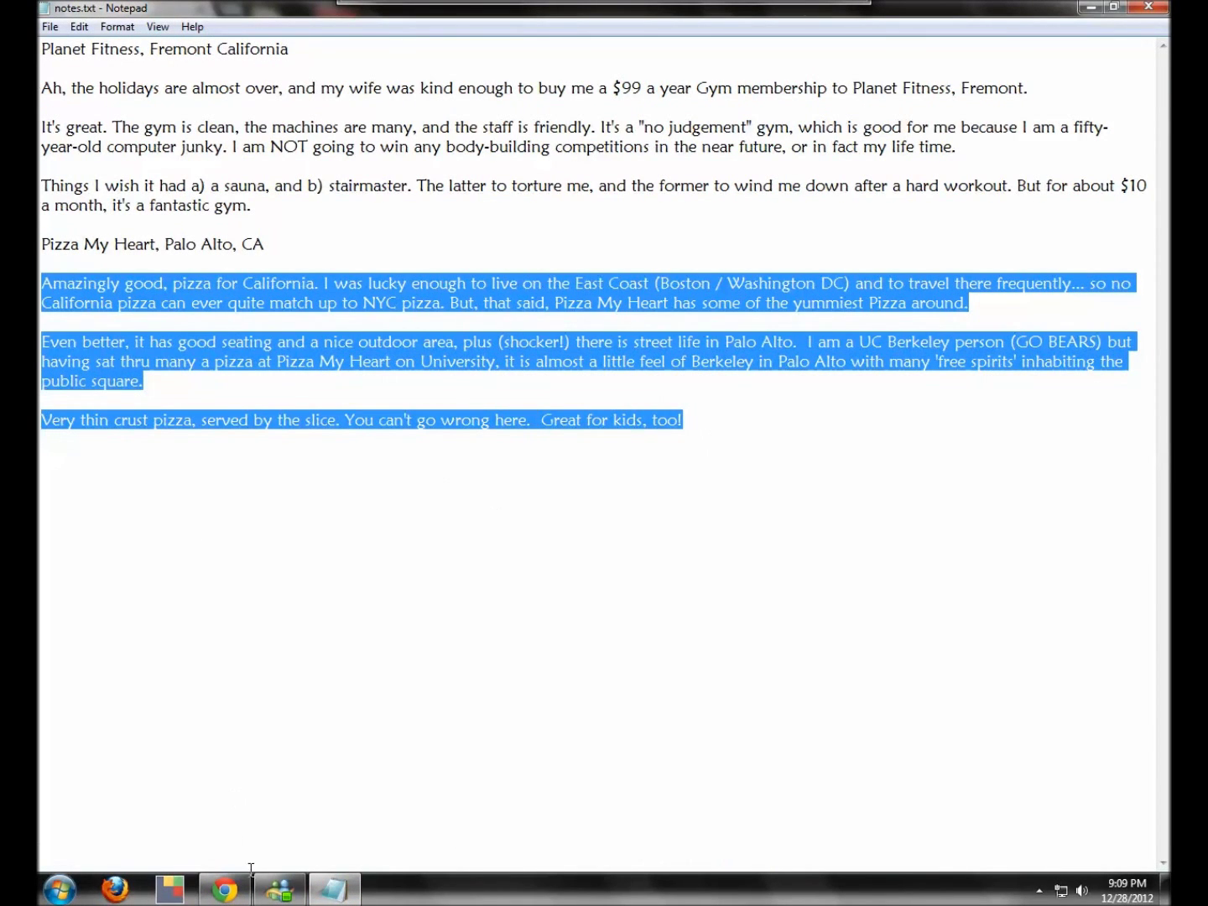
Step: Search Google for 'pizza my heart, palo alto, ca' and start a review from the result
click(225, 891)
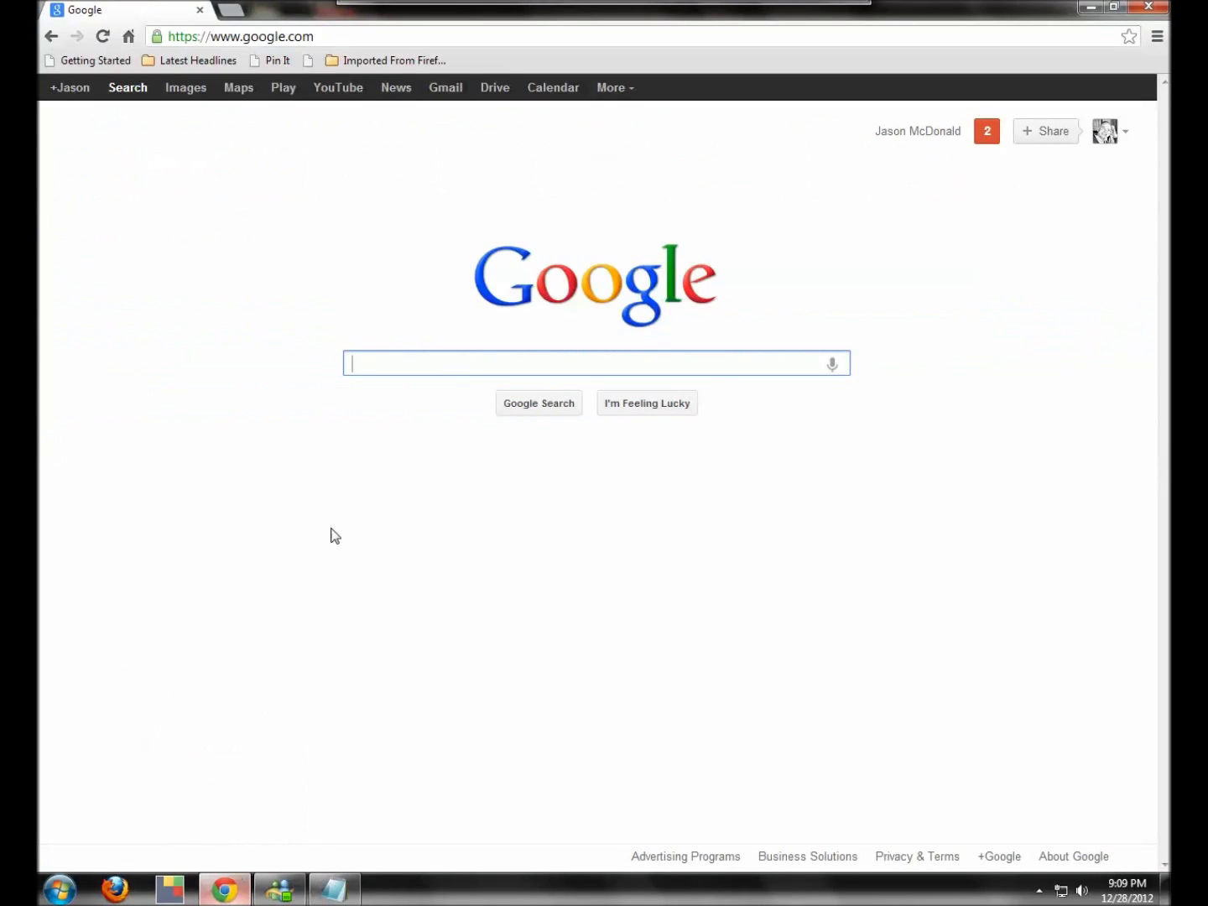
text(pizza)
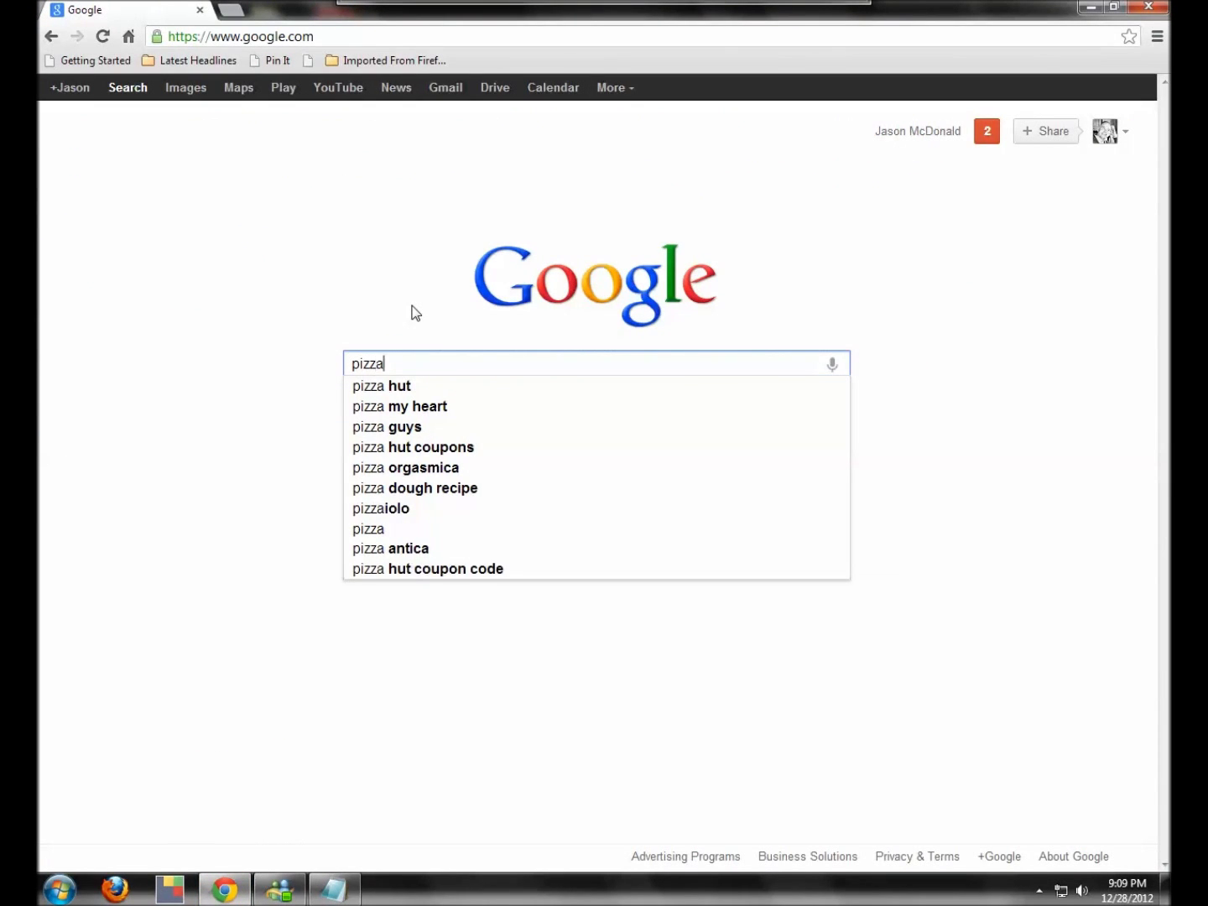
text( my heart)
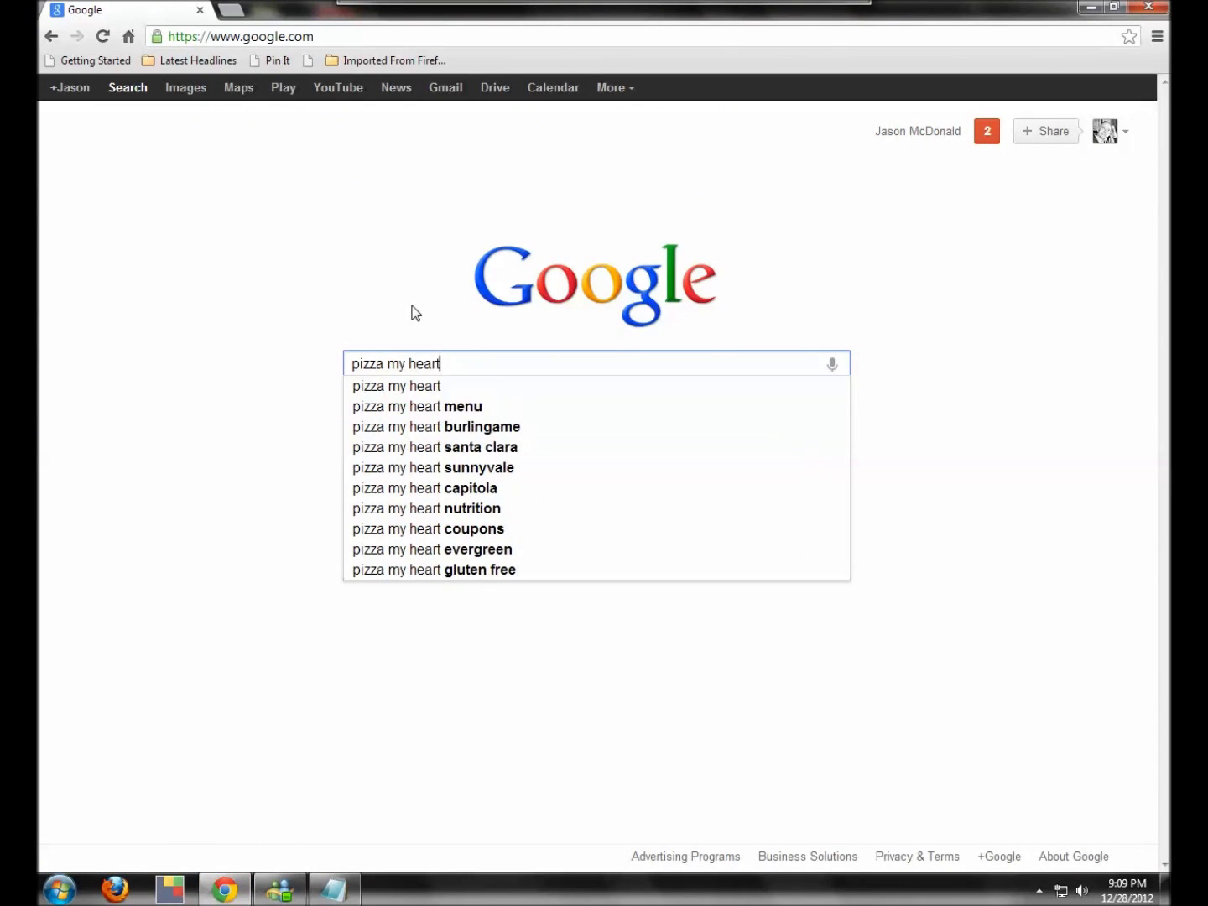
text(, palo alto, ca)
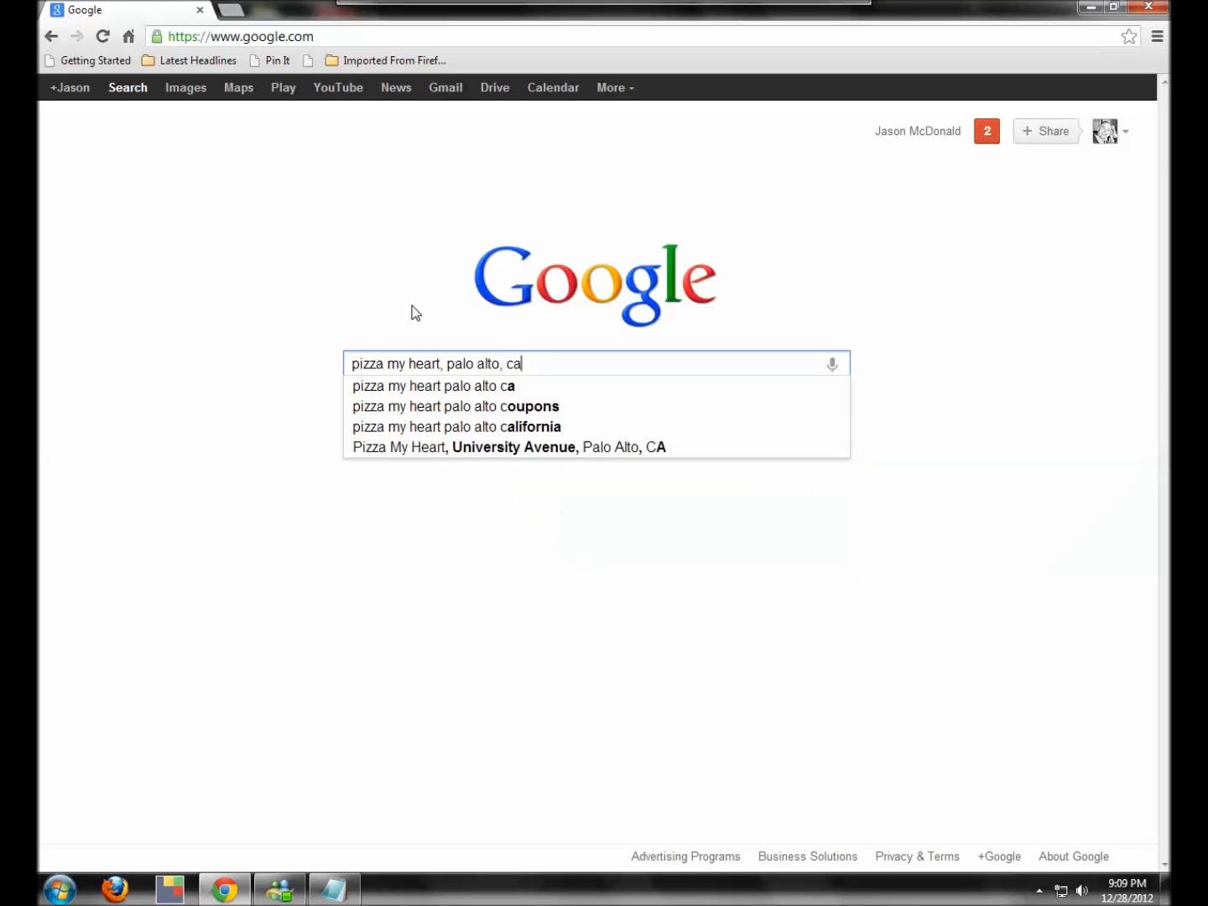
key(Return)
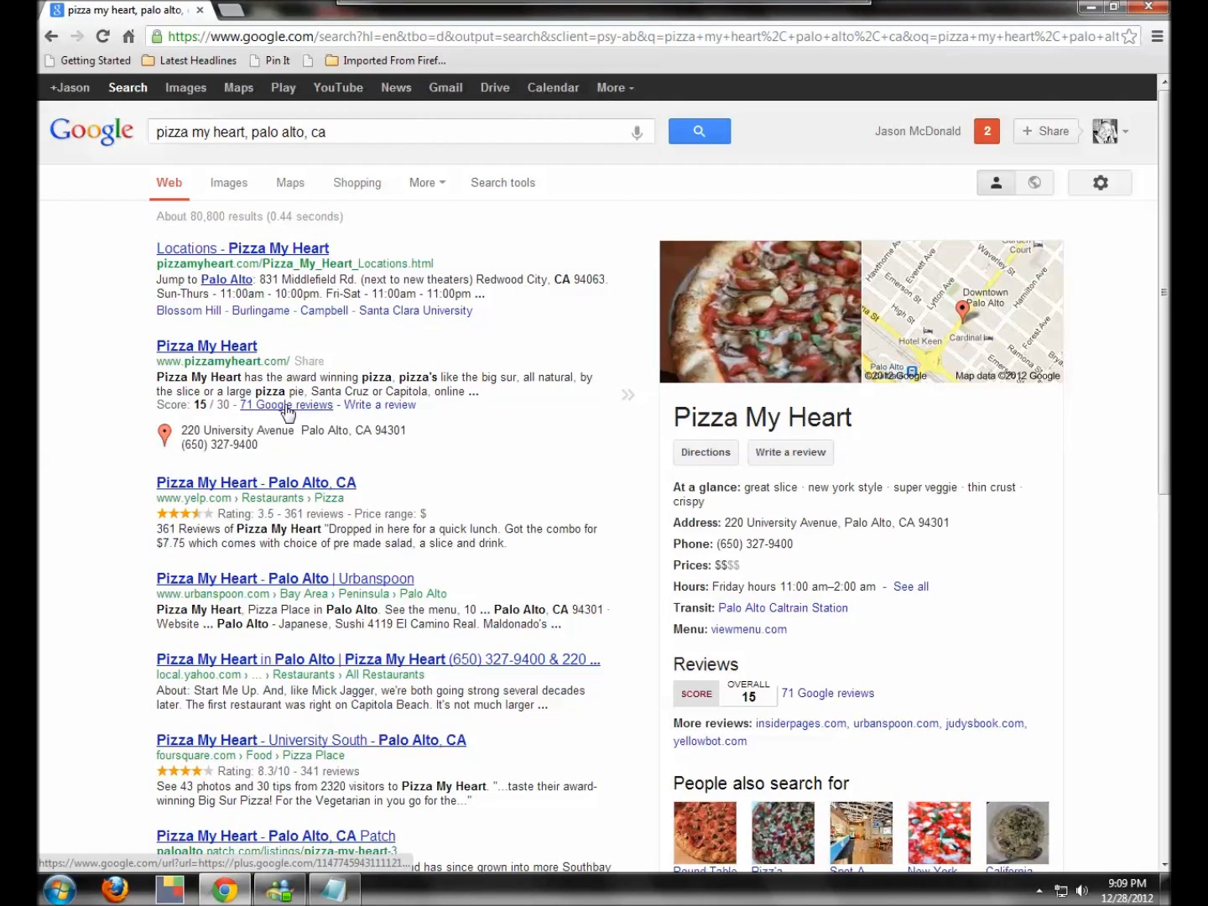
click(372, 406)
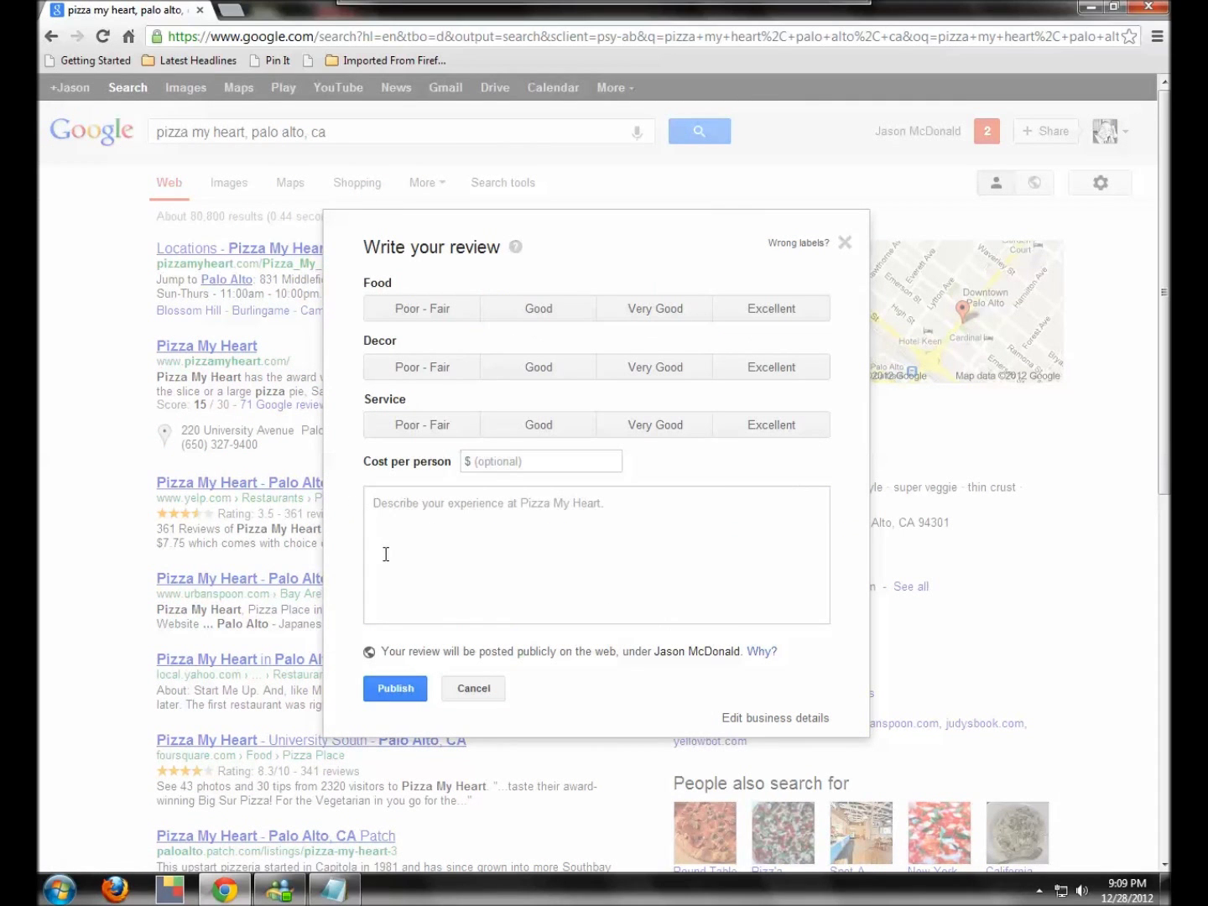
Step: Cancel the review form, open the 71 Google reviews page, and start a new review there
click(474, 695)
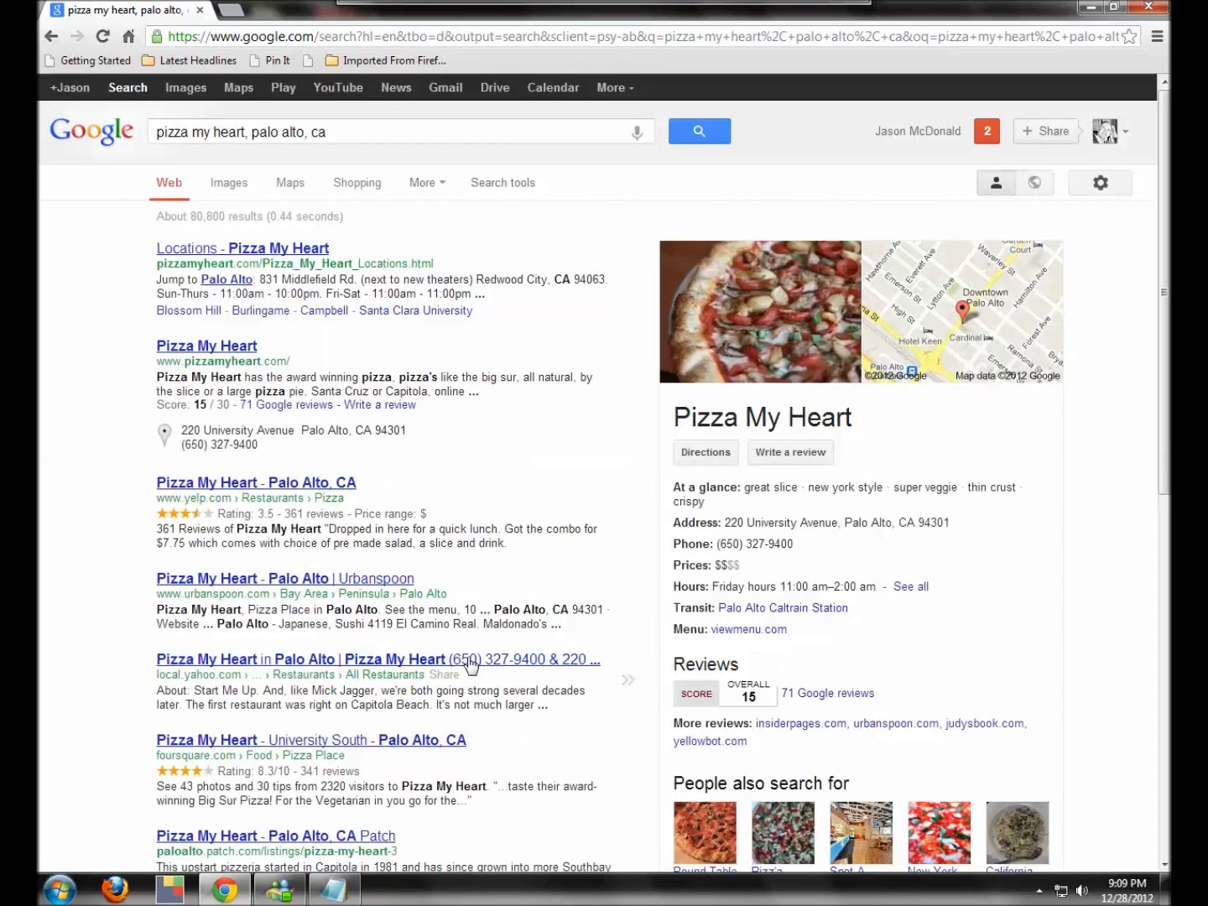
click(294, 408)
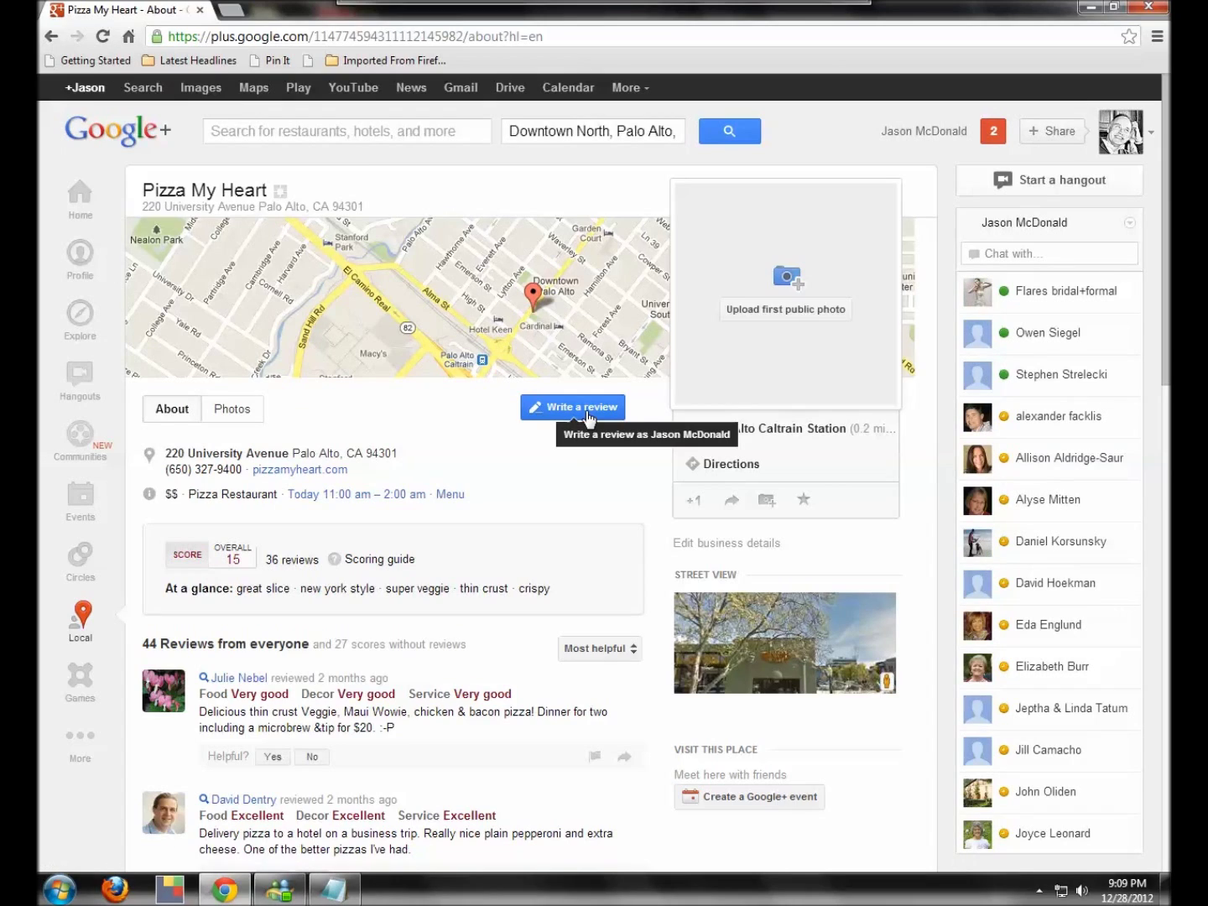
click(587, 412)
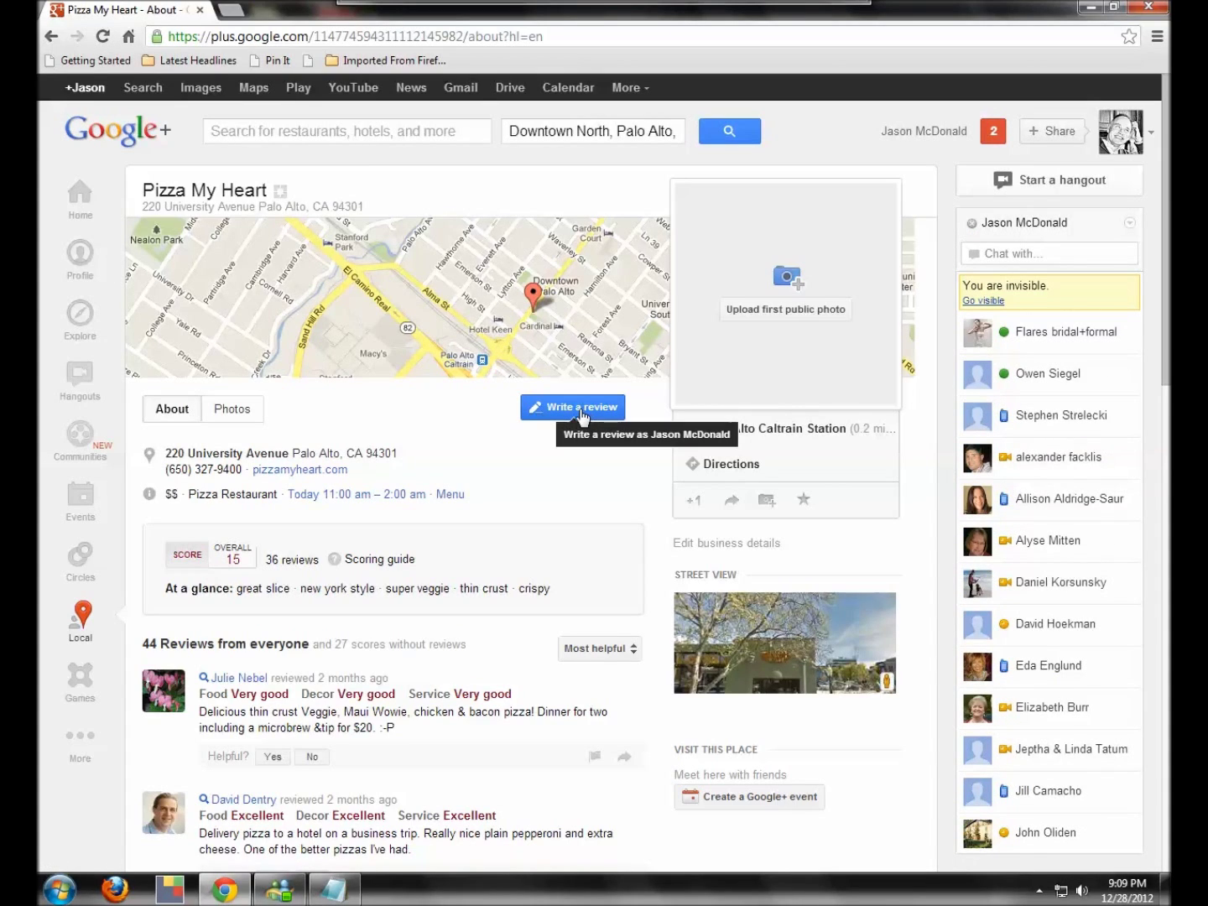
click(584, 411)
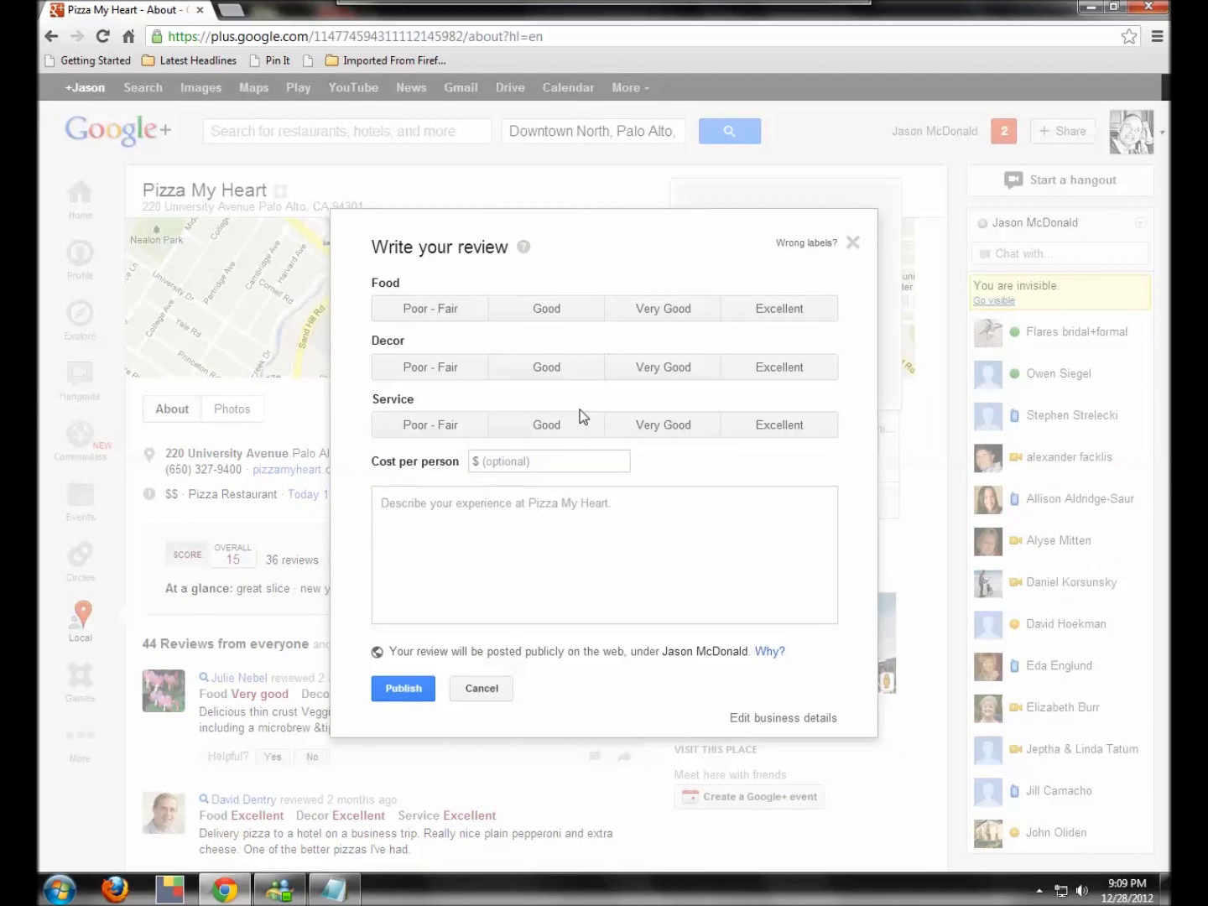
Step: Rate the food Excellent, decor Very Good and service Good
click(758, 314)
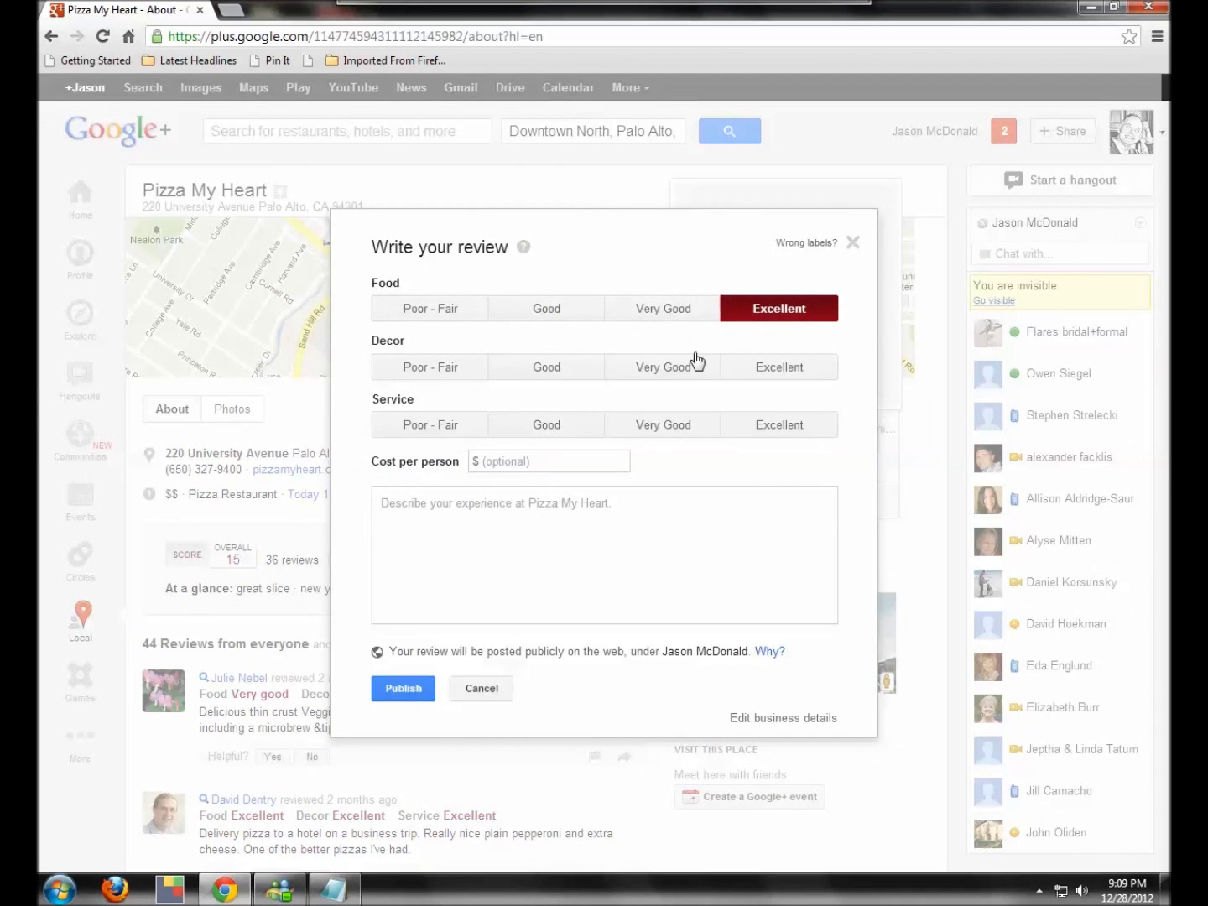
click(662, 374)
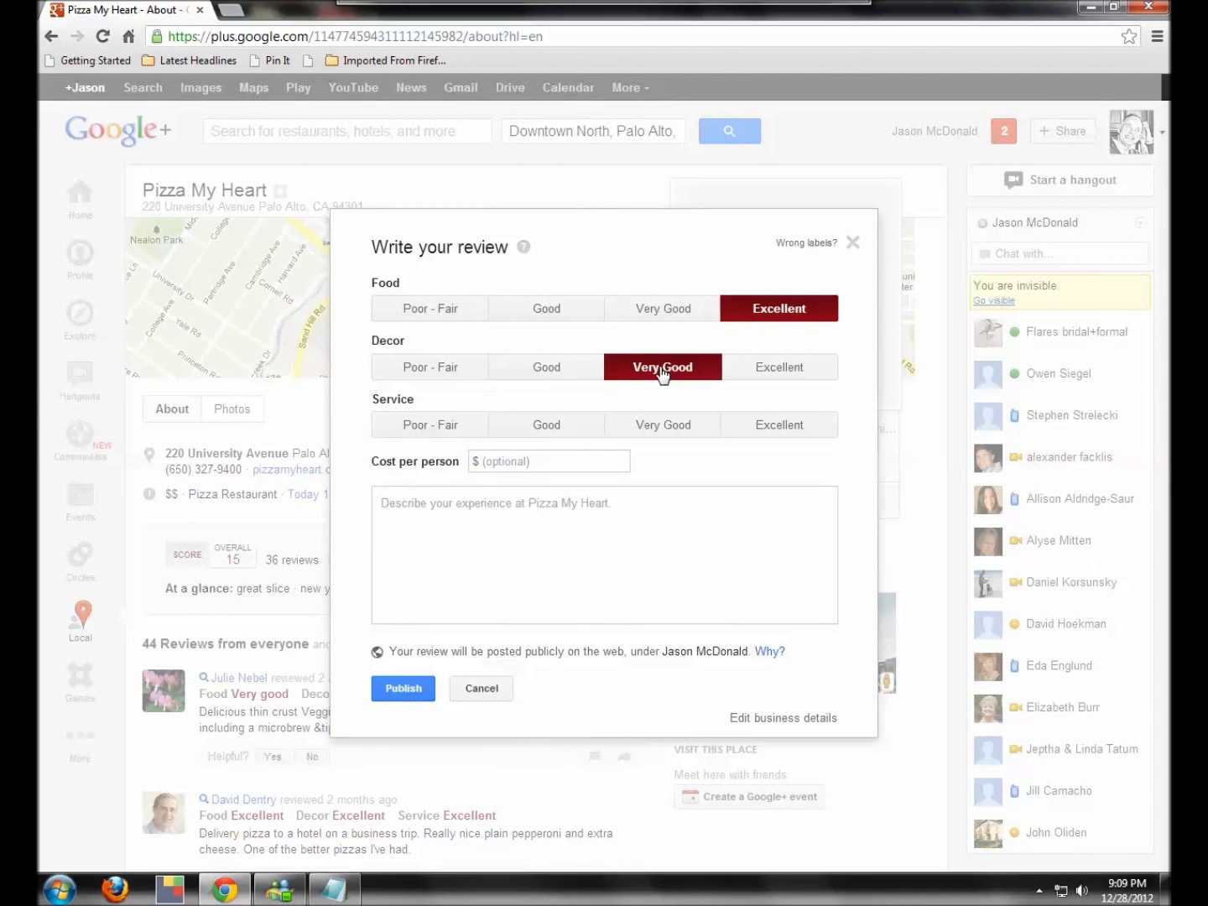
click(573, 433)
click(520, 461)
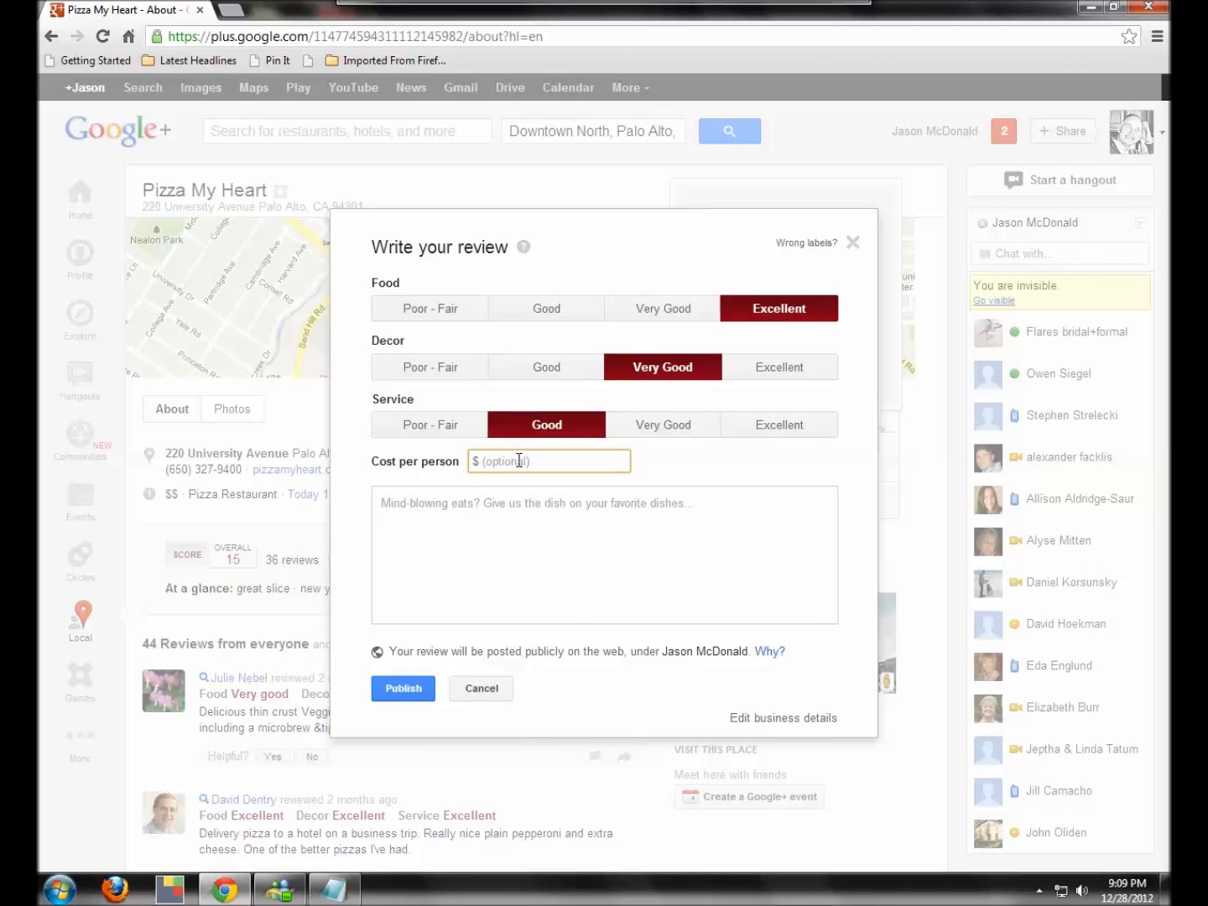
Step: Paste the copied notes text as the review description and publish it
click(462, 525)
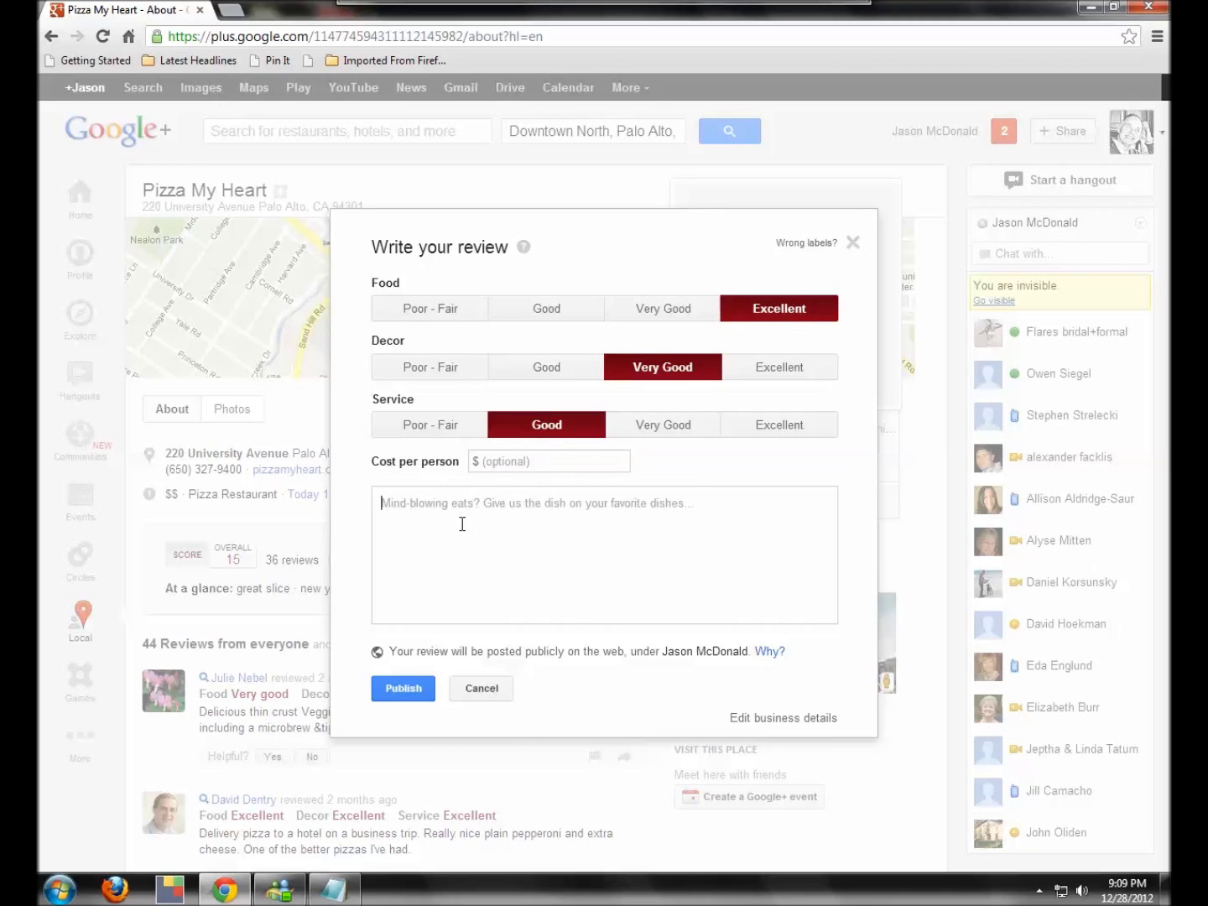
key(ctrl+v)
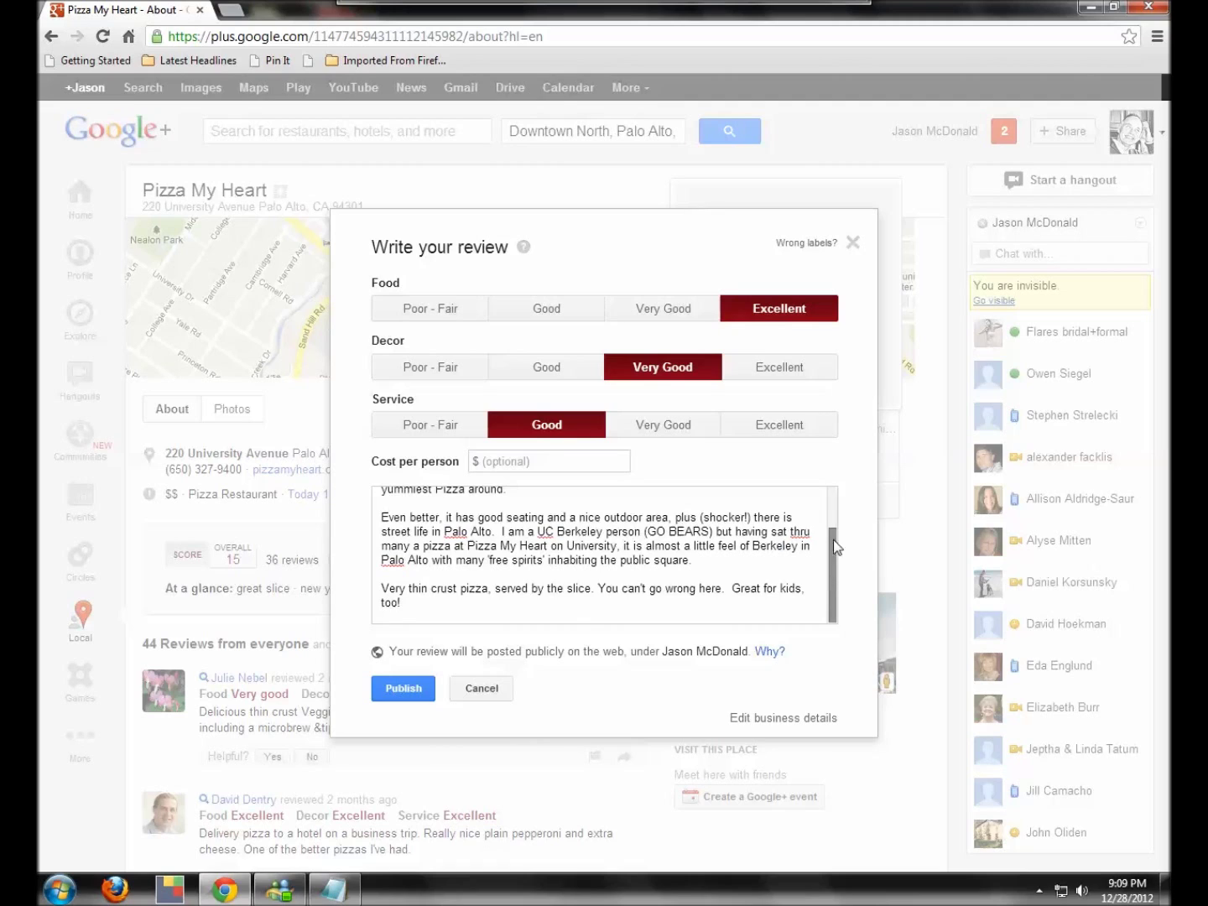
drag(834, 539, 831, 504)
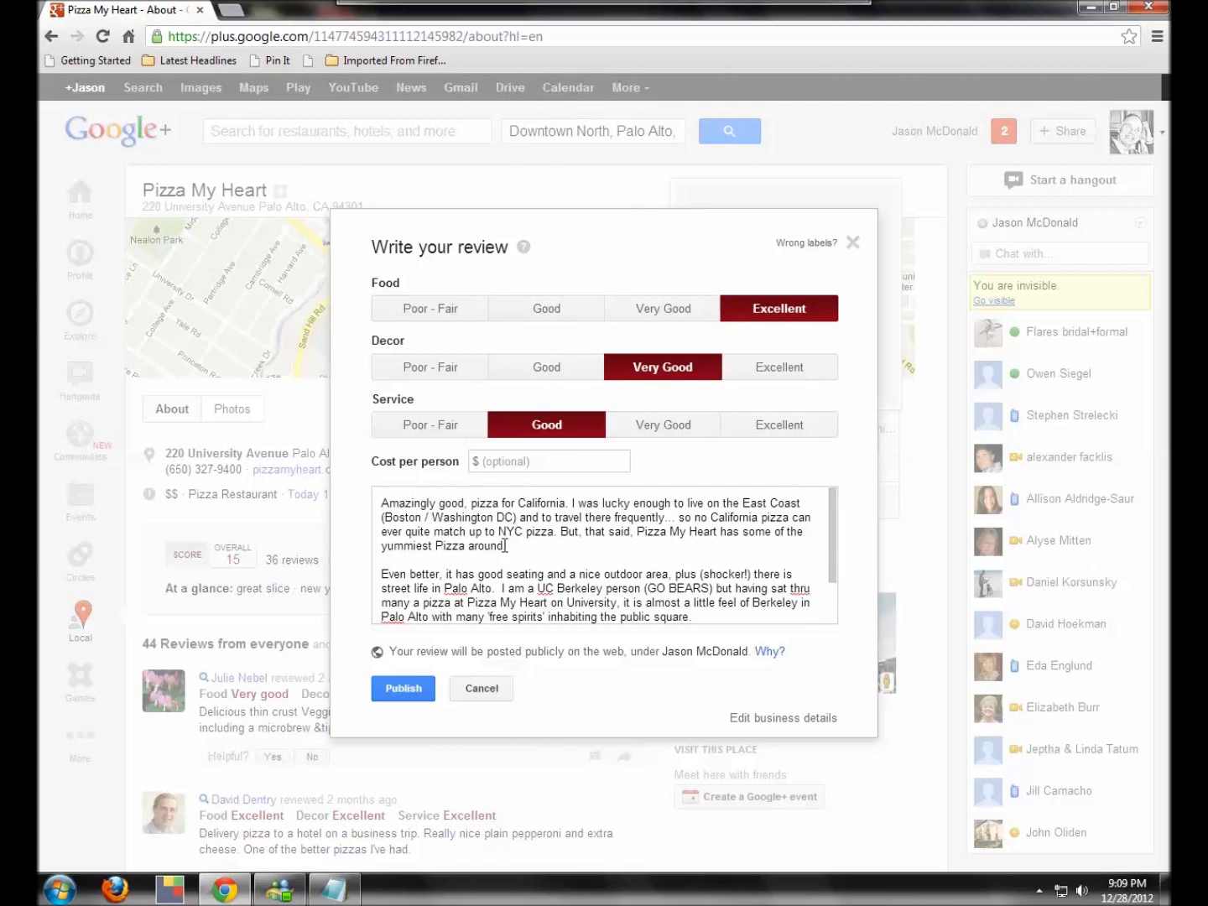
click(414, 696)
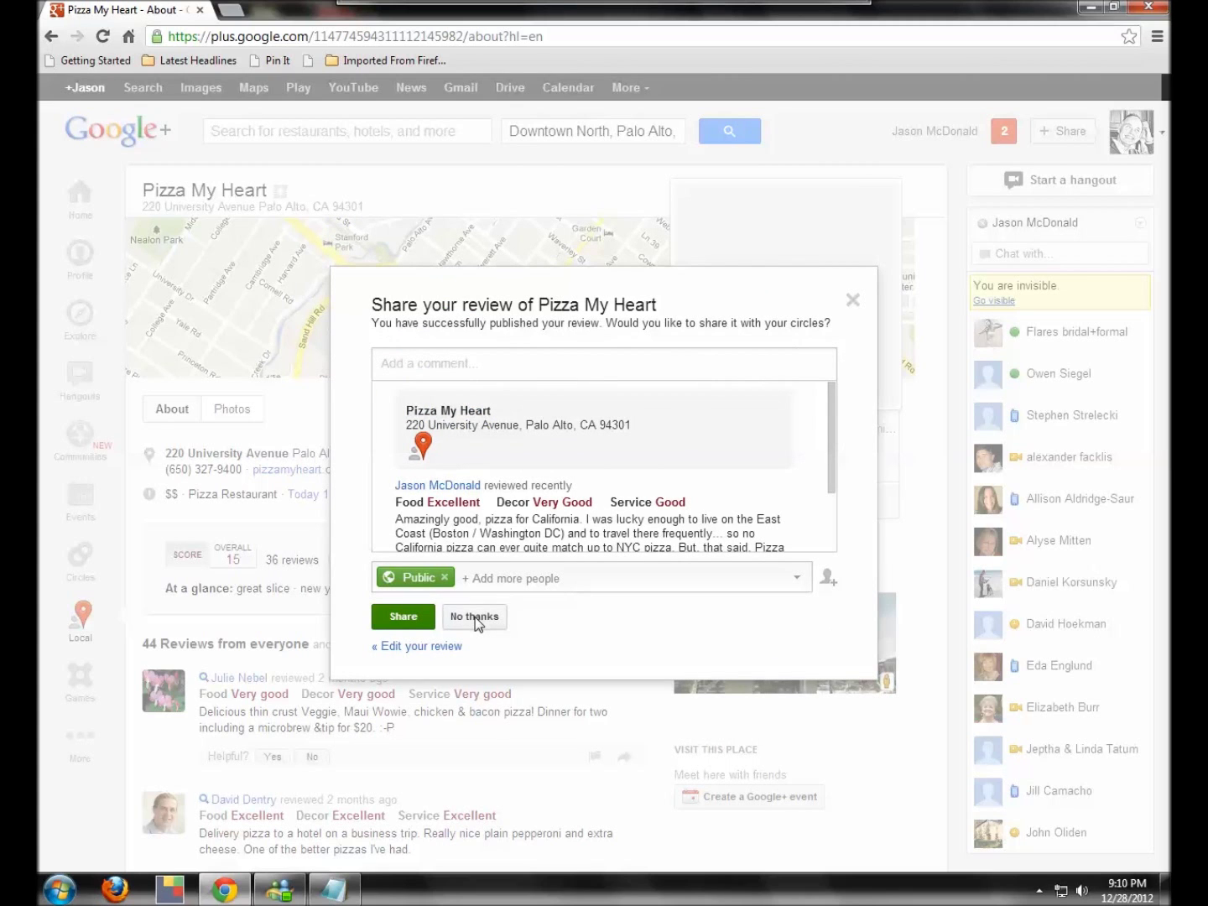
Step: Choose No thanks on sharing, then scroll to find the review under Your Activity
click(477, 615)
scroll(344, 672, down, 1)
scroll(344, 673, down, 3)
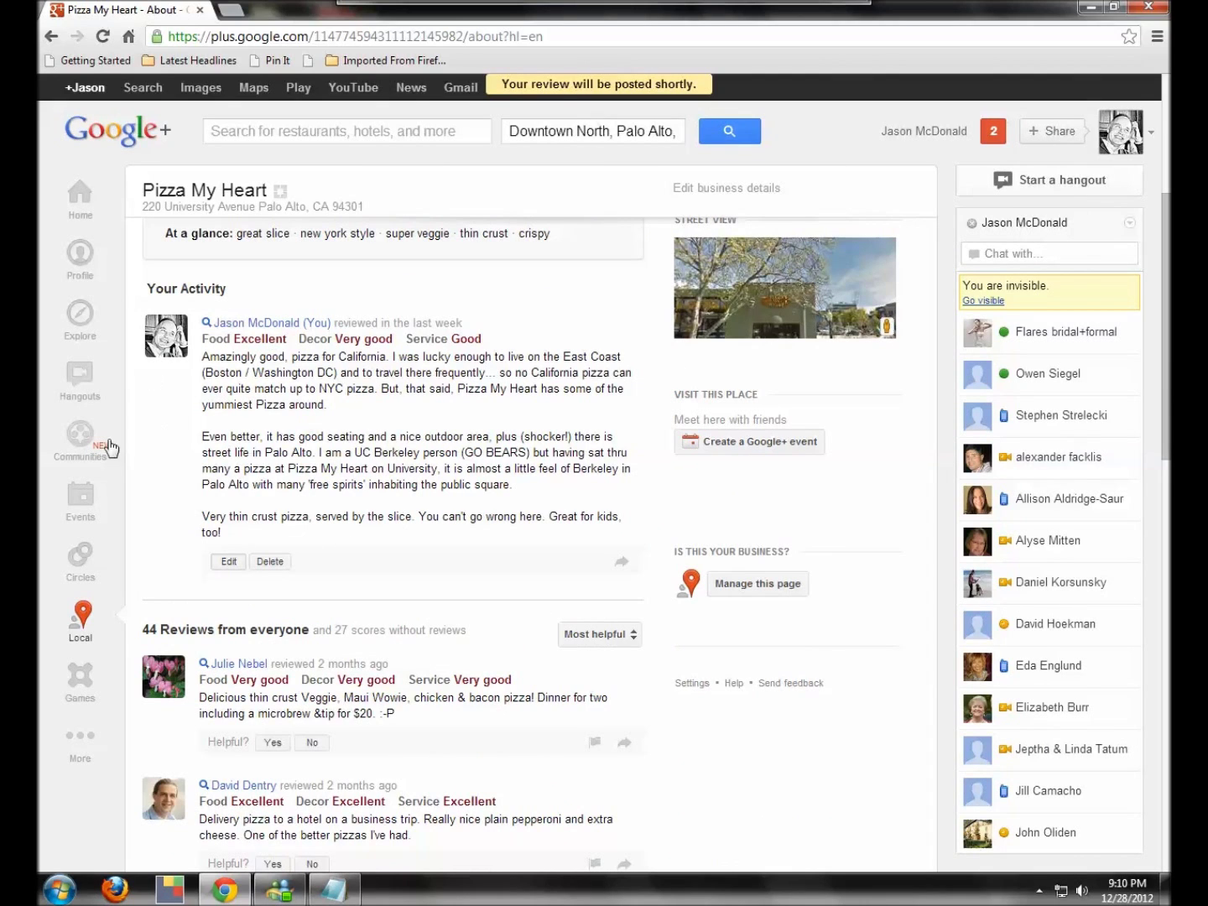
scroll(279, 386, up, 3)
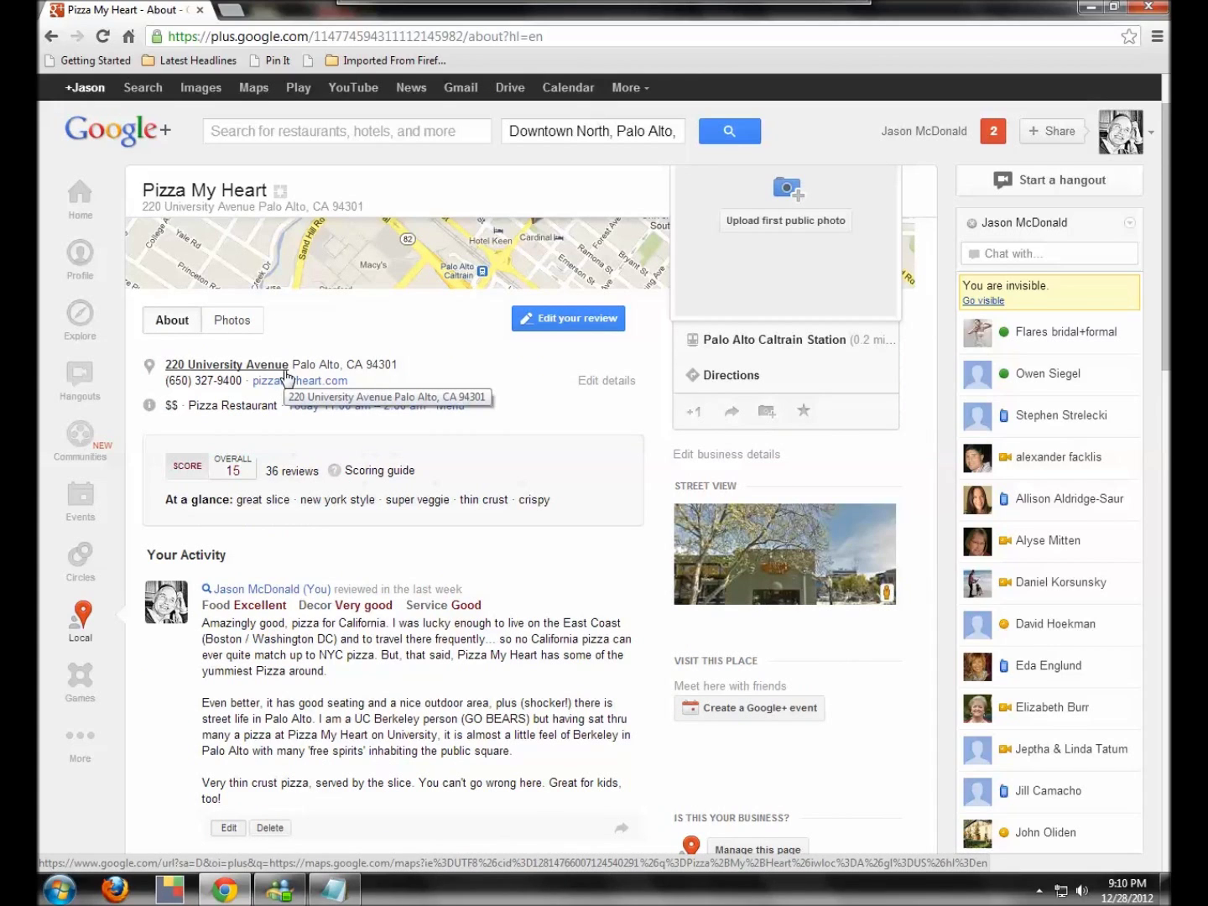
Step: Enter plus.google.com in the address bar to load the Google+ home stream
click(360, 41)
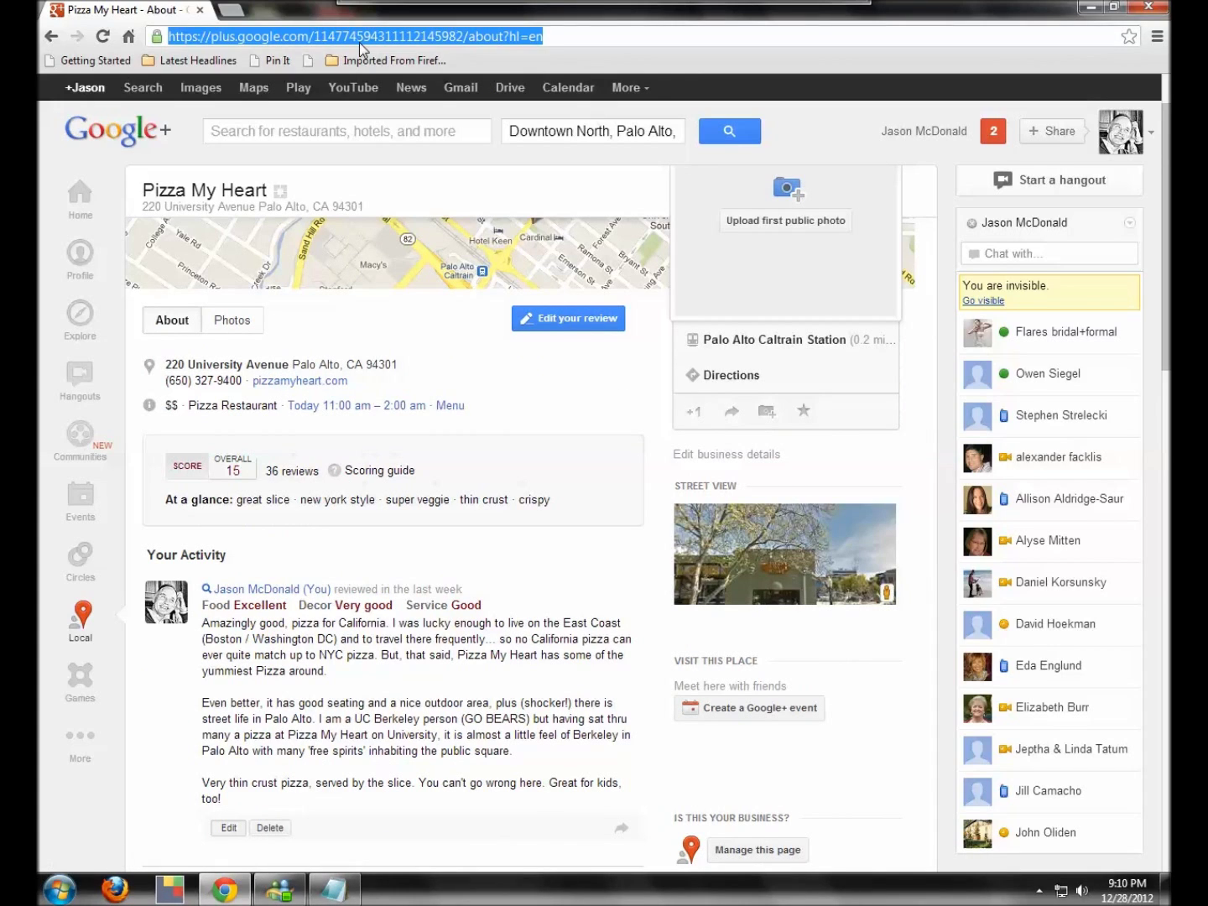
text(plu)
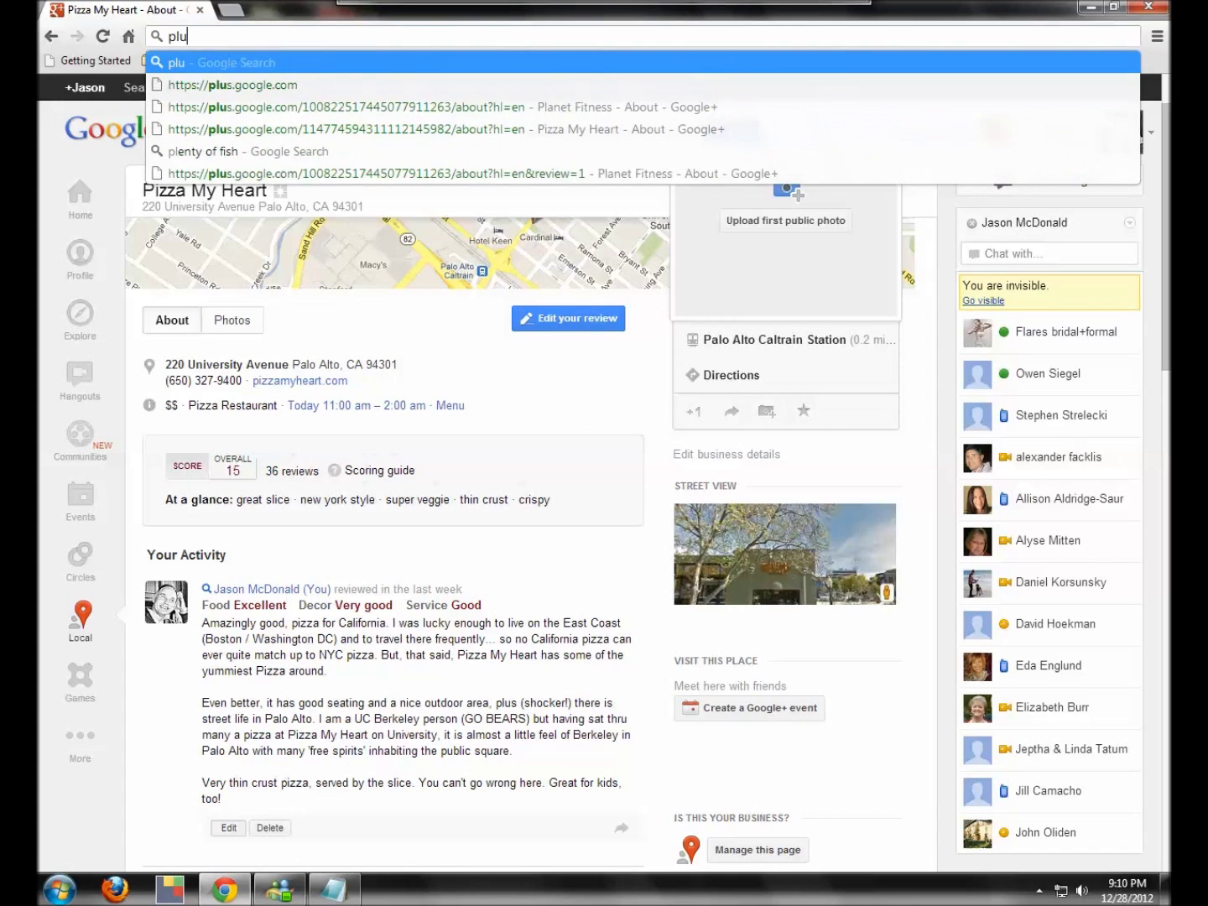
text(s.google.com)
key(Return)
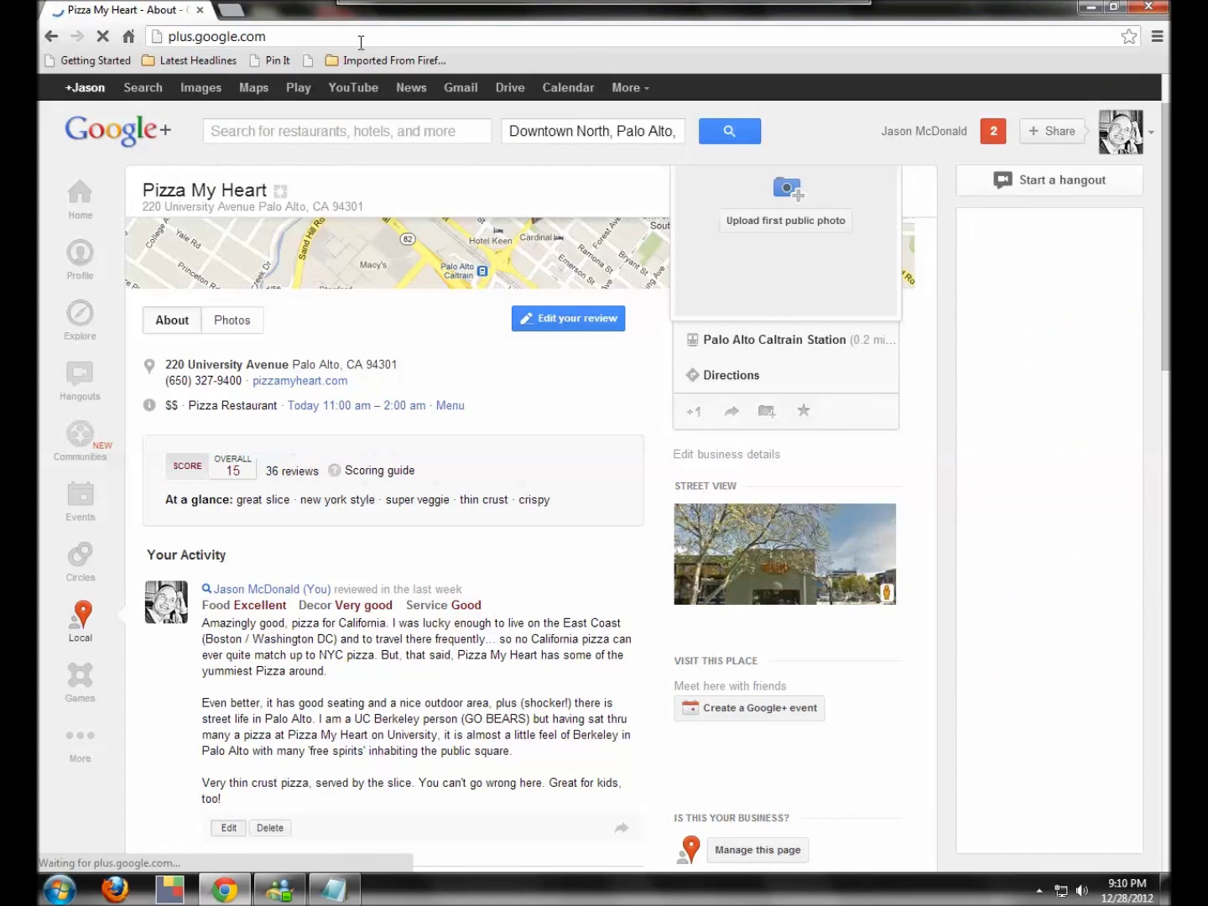
click(318, 37)
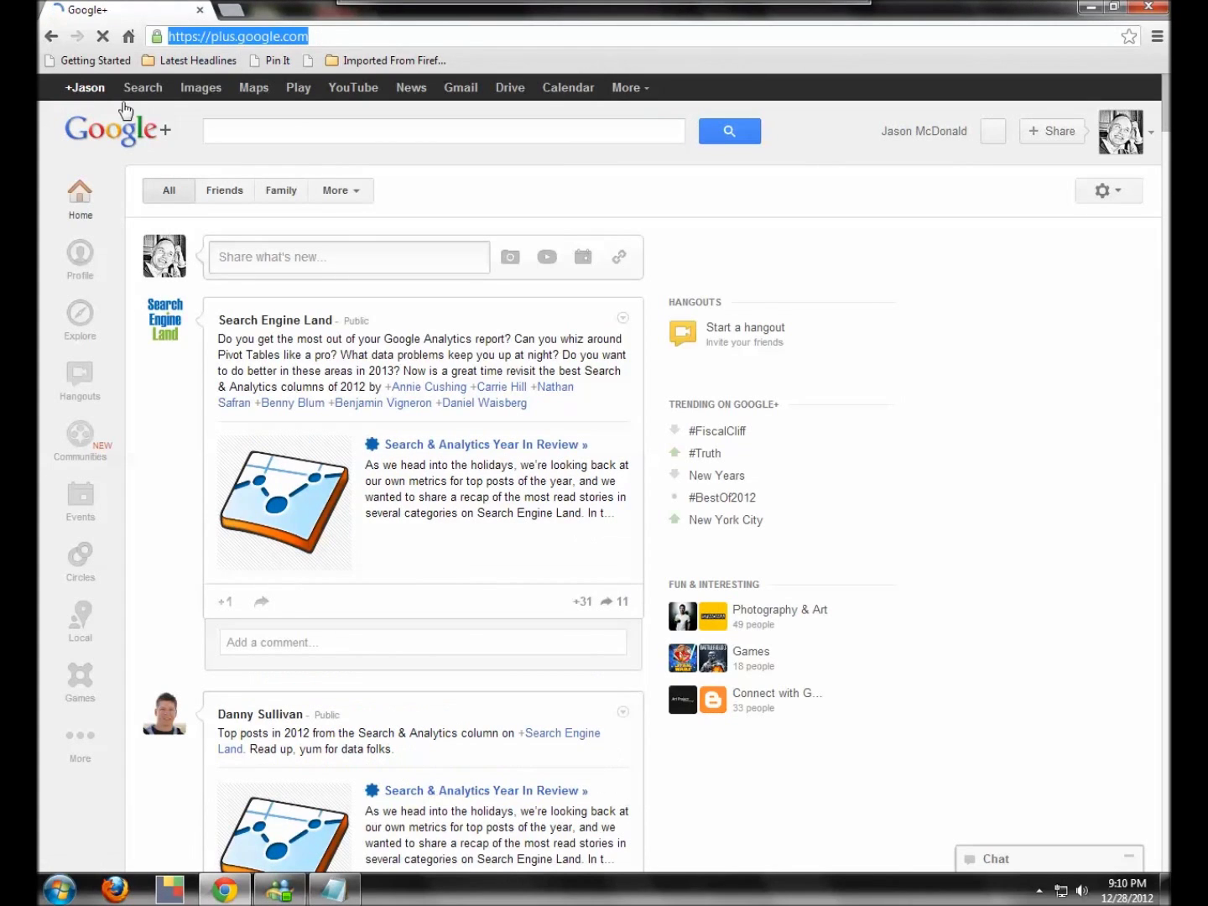